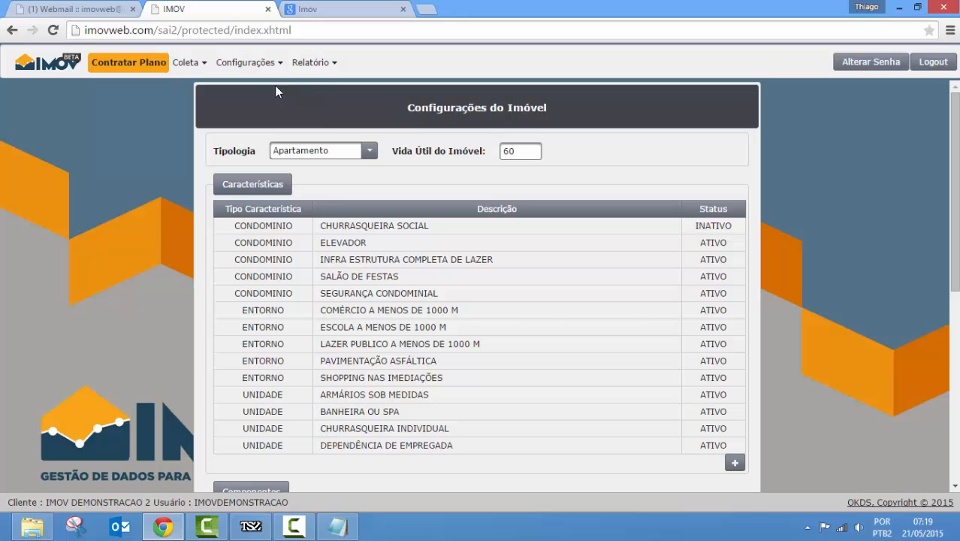
Open the Acabamentos settings and choose Apartamento as the Tipologia.
left_click(259, 64)
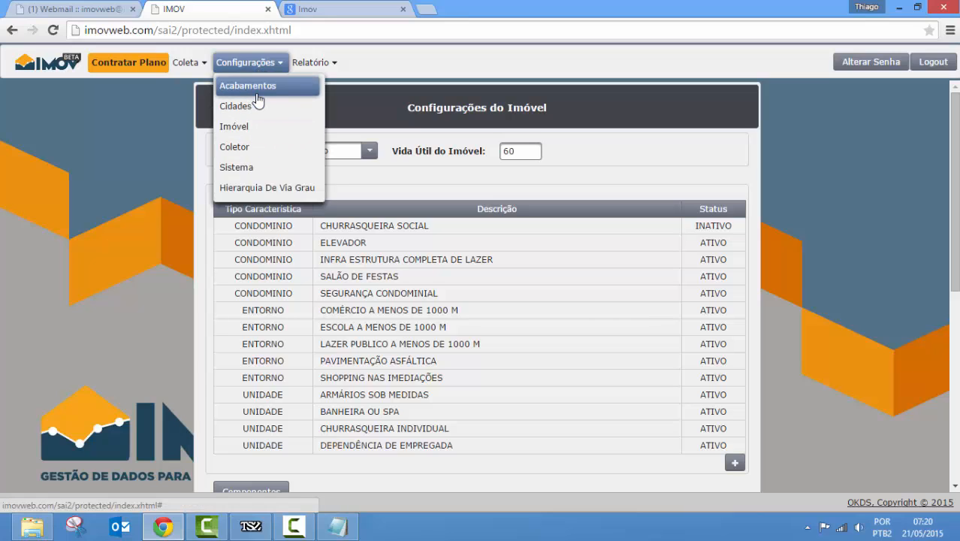
left_click(259, 93)
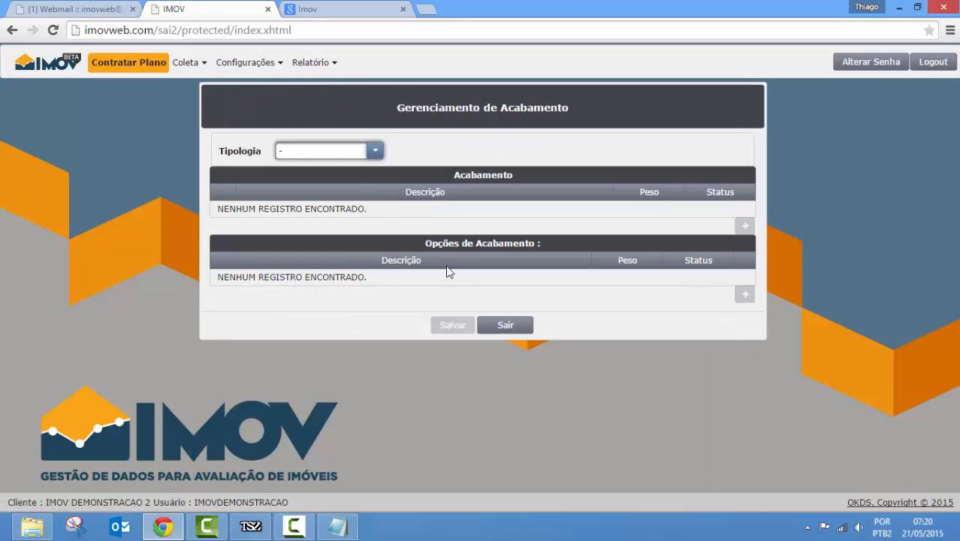
left_click(359, 159)
left_click(332, 188)
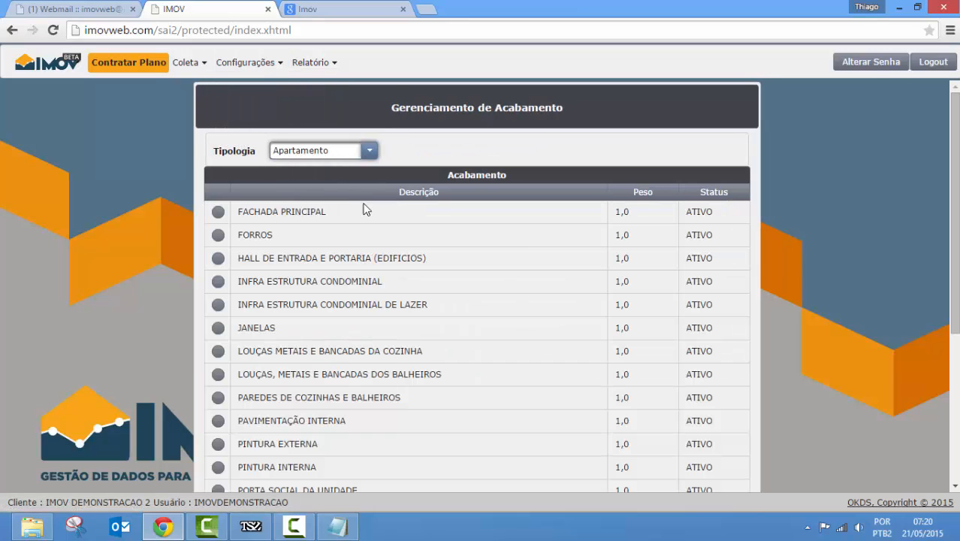
Look through the Acabamento list and select the FACHADA PRINCIPAL finish.
scroll(895, 250, "down", 3)
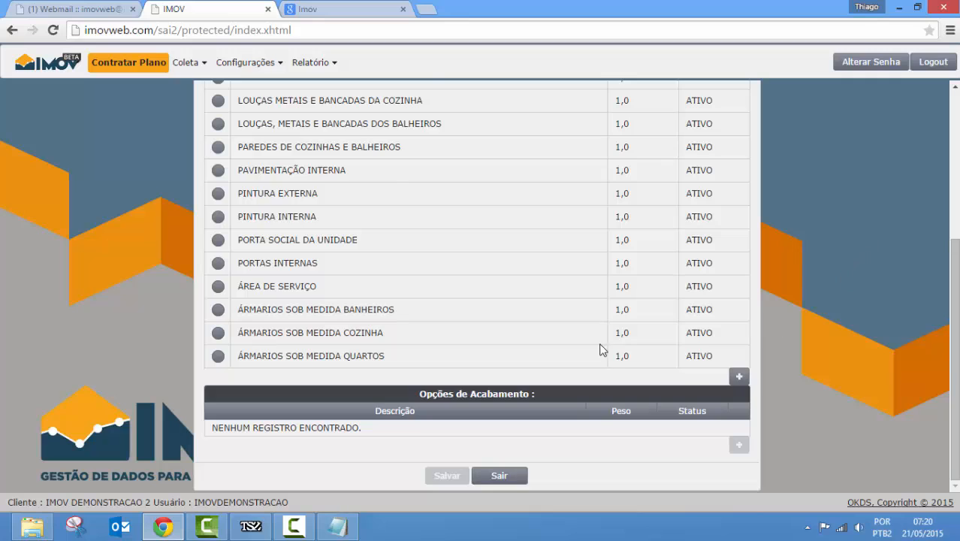
scroll(601, 349, "up", 2)
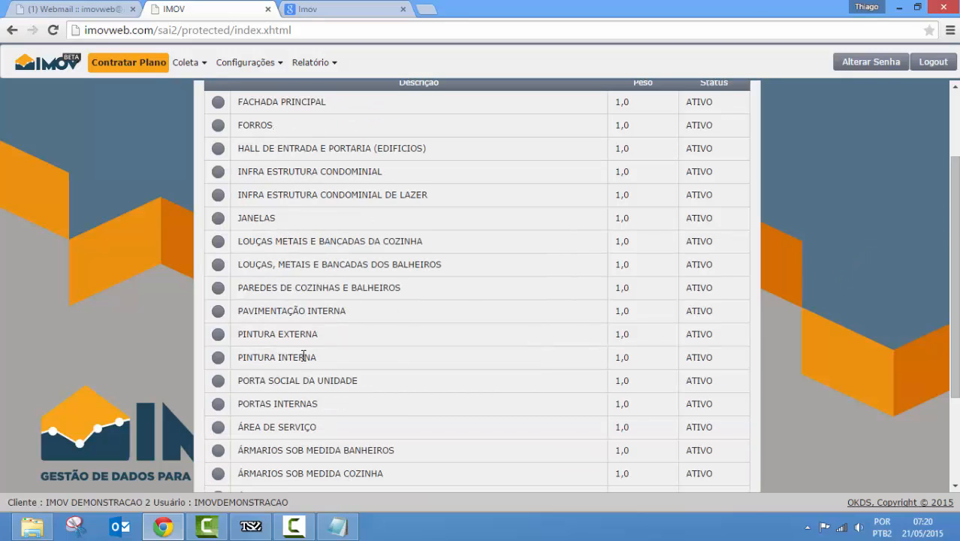
scroll(303, 356, "up", 2)
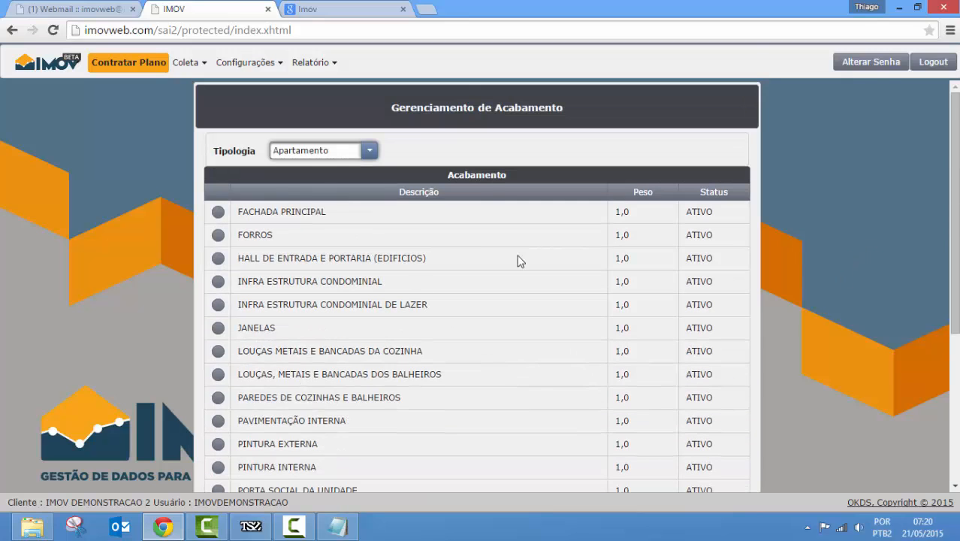
left_click(219, 214)
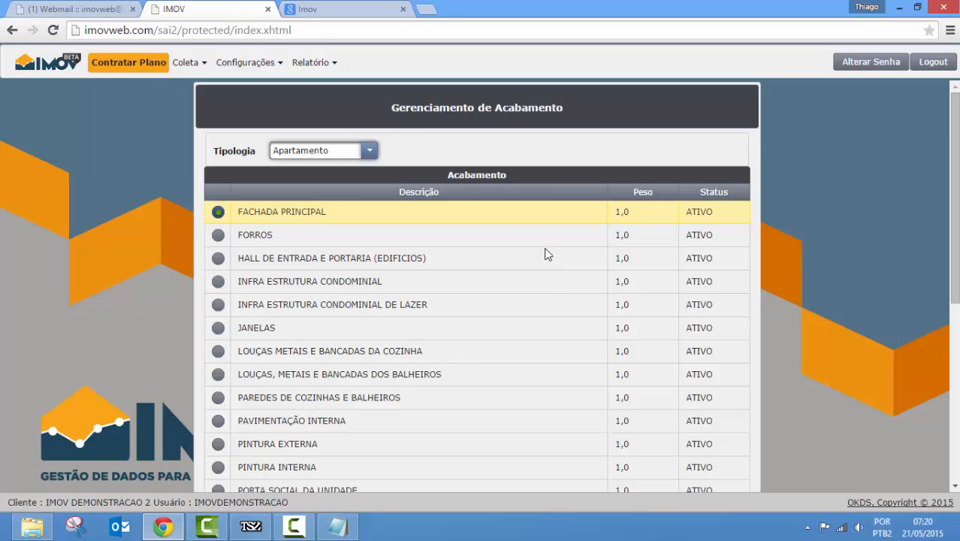
Review the Padrão de acabamento list on the collection form in the other browser tab, and return to Gerenciamento de Acabamento.
key("ctrl+Tab")
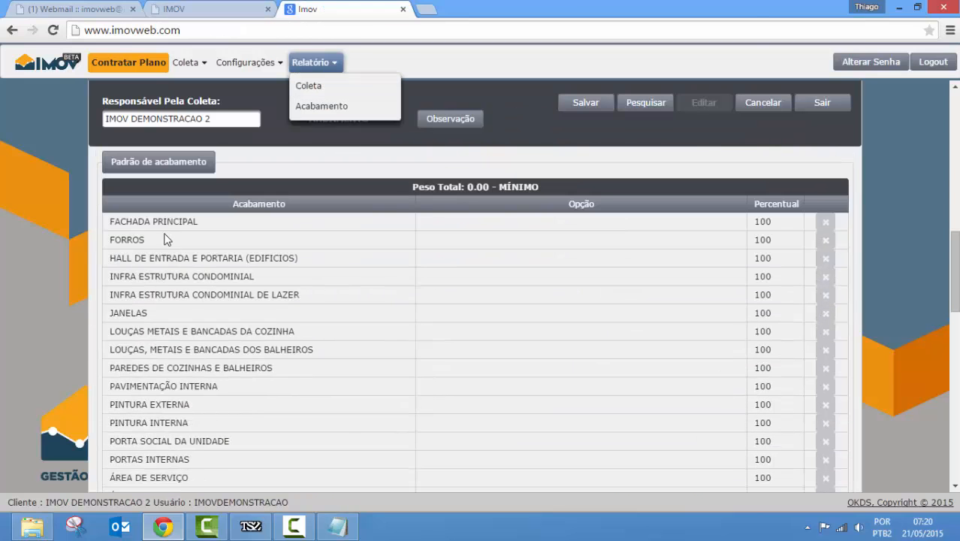
scroll(167, 263, "down", 4)
scroll(167, 360, "up", 1)
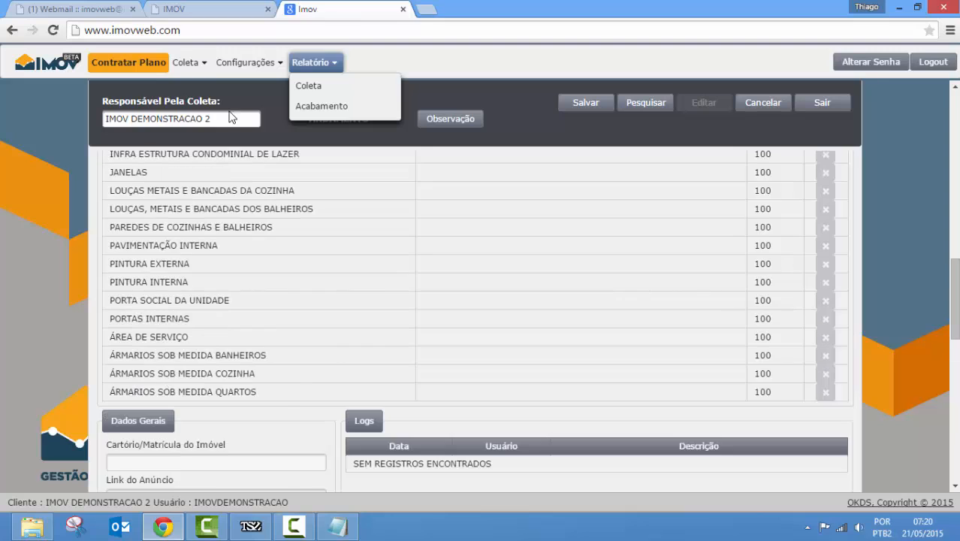
left_click(191, 10)
left_click(240, 65)
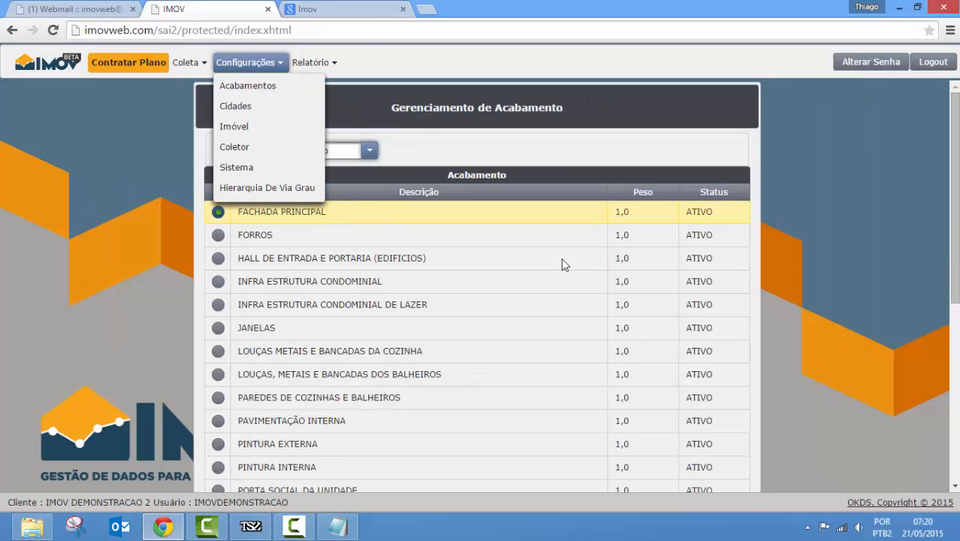
left_click(824, 218)
Examine the finish options and weights for FACHADA PRINCIPAL and compare them with the main Acabamento list.
scroll(787, 236, "down", 5)
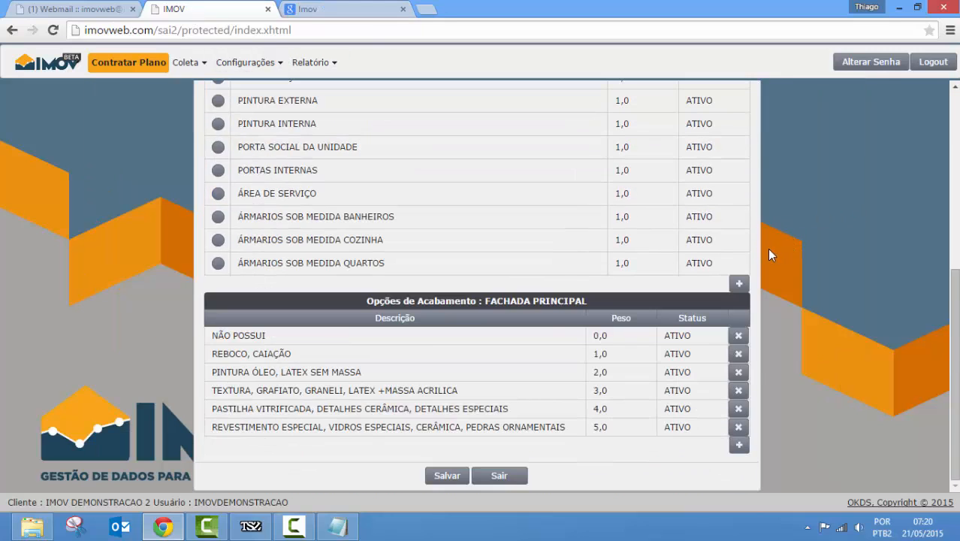
scroll(553, 260, "up", 5)
scroll(316, 254, "down", 5)
scroll(894, 375, "up", 5)
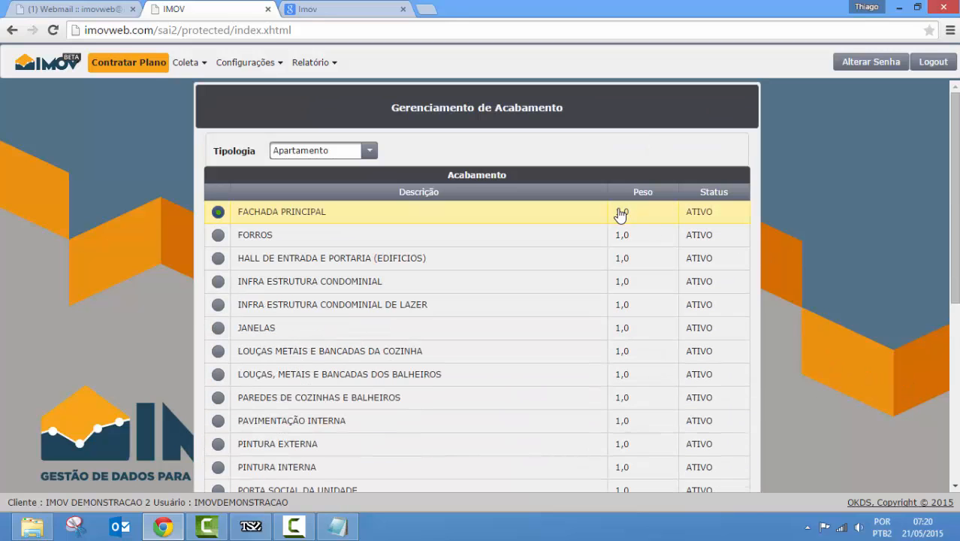
scroll(817, 284, "down", 5)
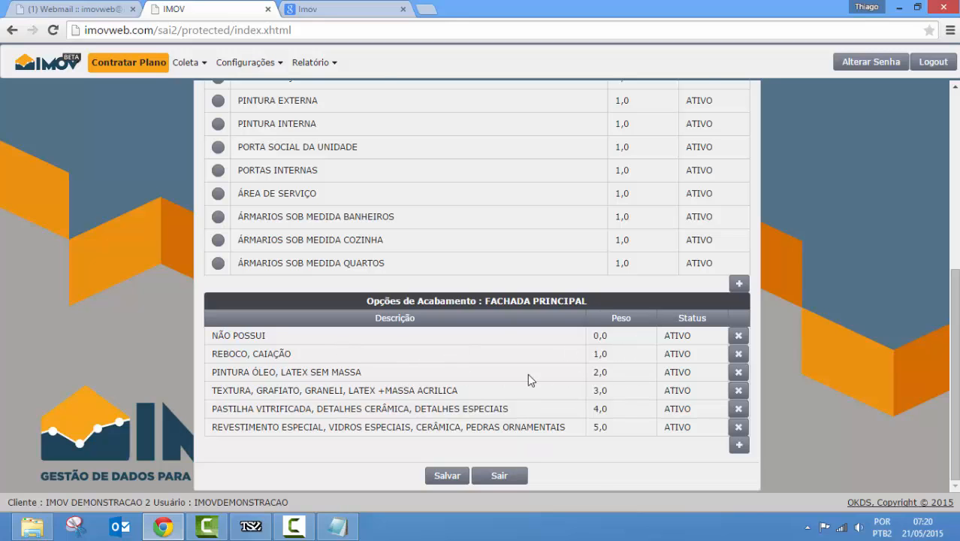
scroll(528, 373, "up", 5)
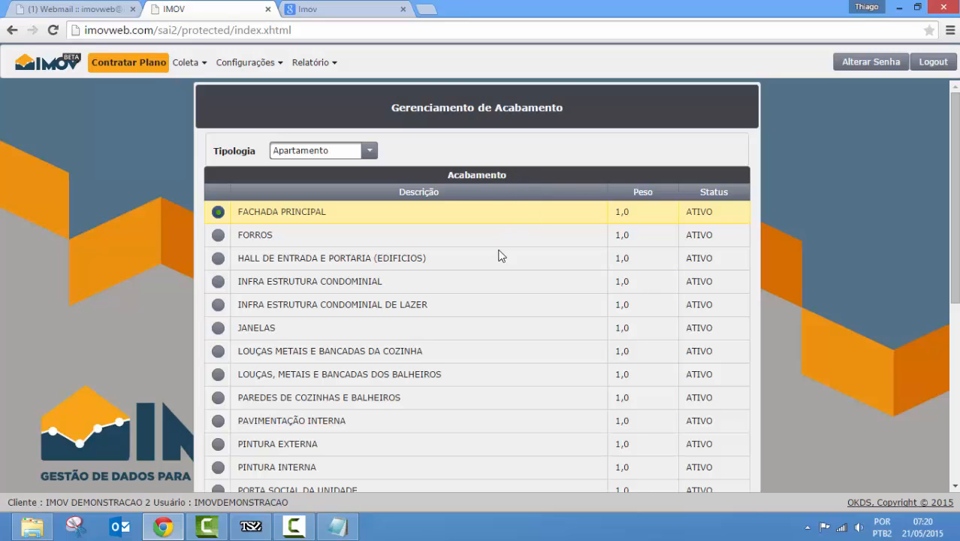
scroll(646, 229, "down", 5)
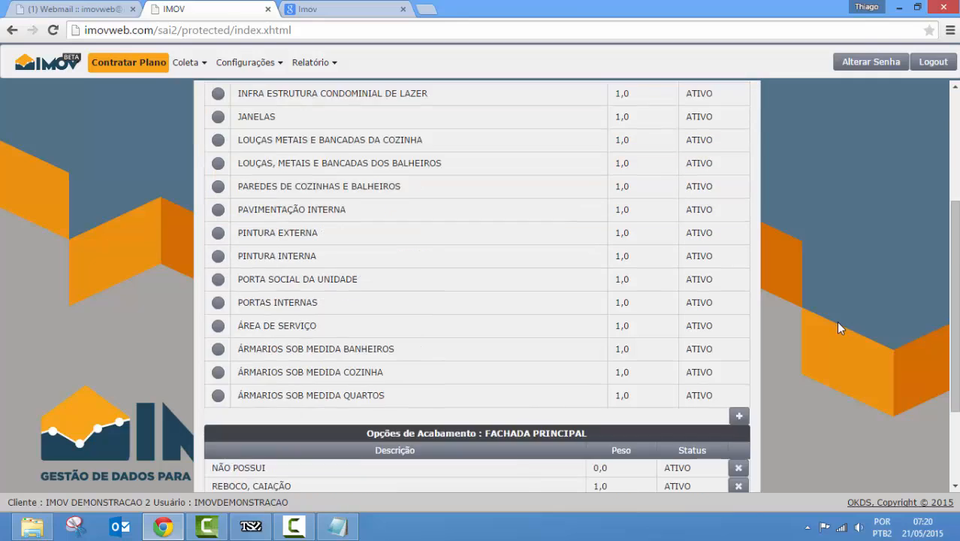
scroll(817, 357, "up", 5)
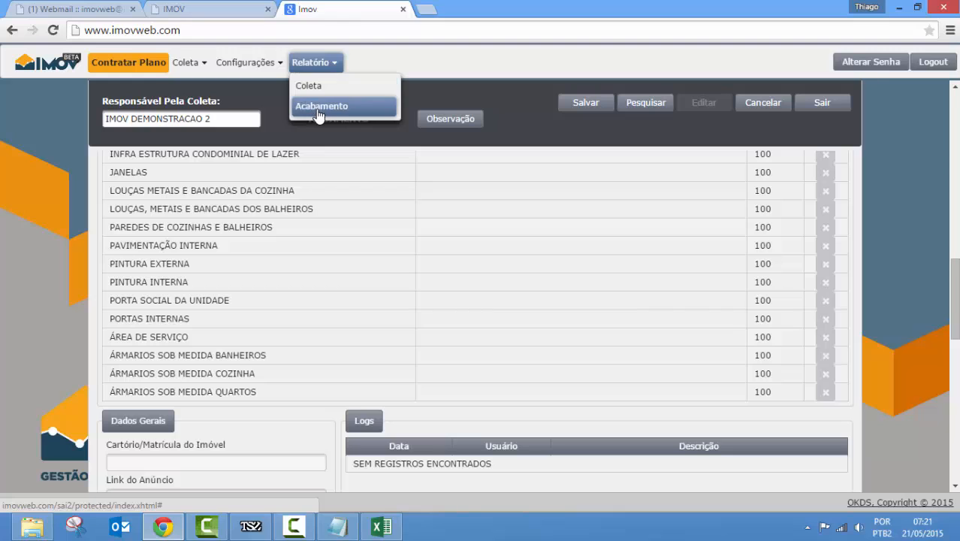
Open the Acabamento report, export it as a spreadsheet, and open the downloaded file coletas (2).xlsx in Excel.
left_click(319, 109)
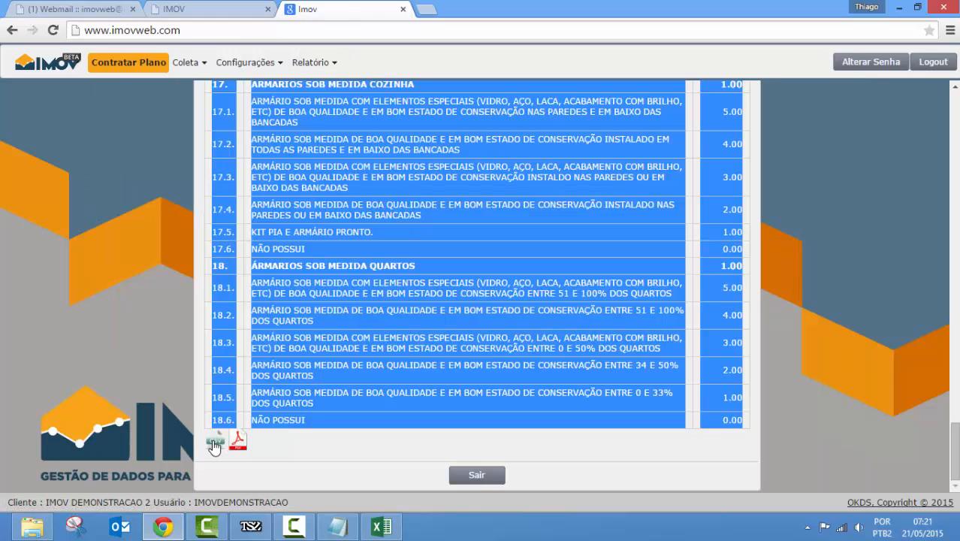
left_click(215, 444)
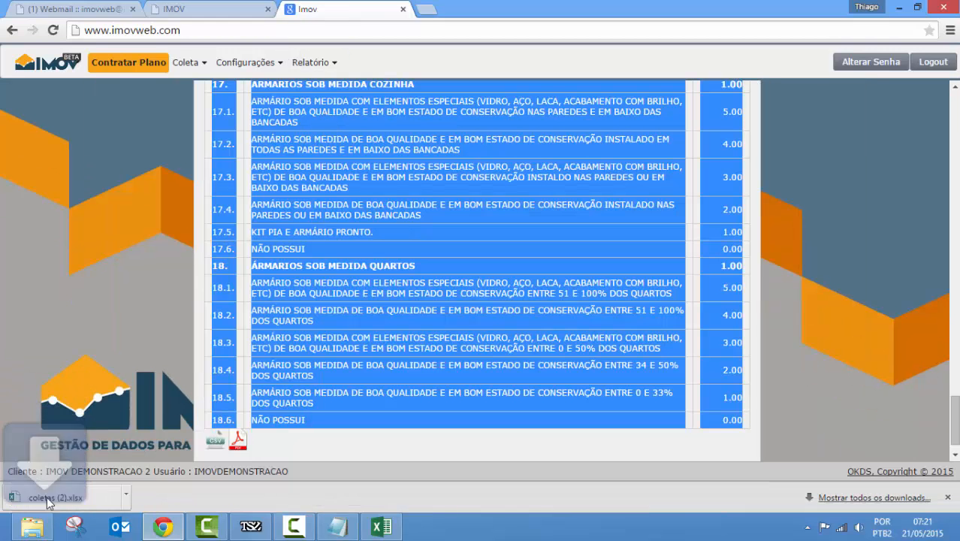
left_click(57, 506)
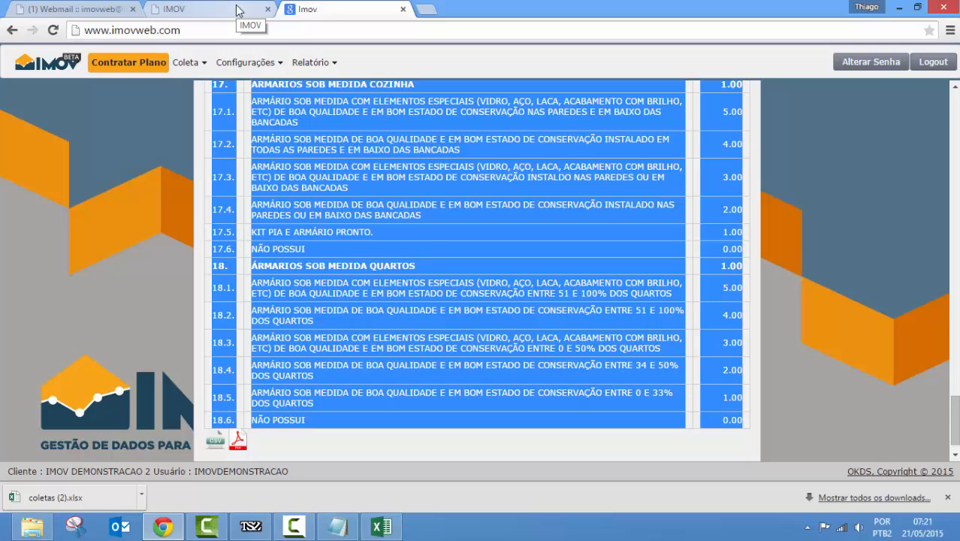
left_click(248, 62)
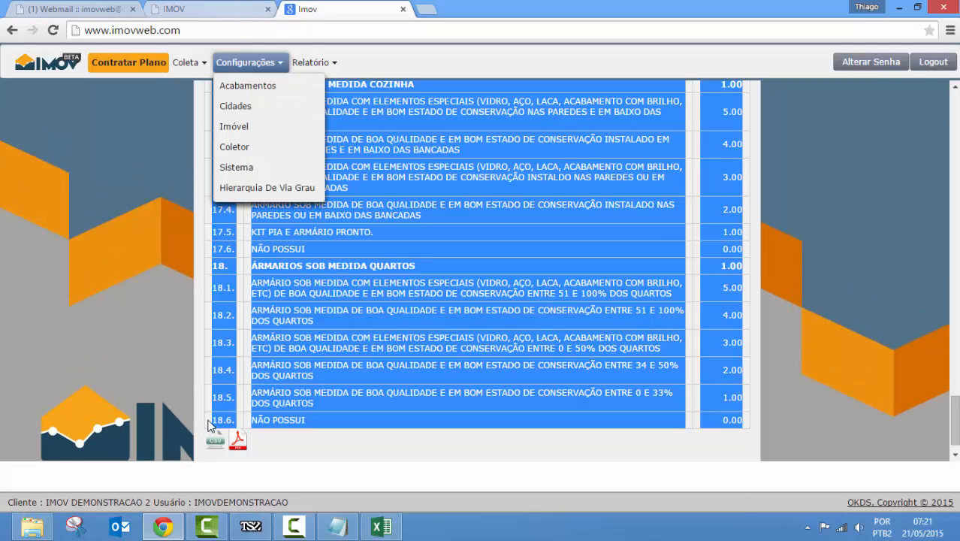
left_click(373, 534)
key("Escape")
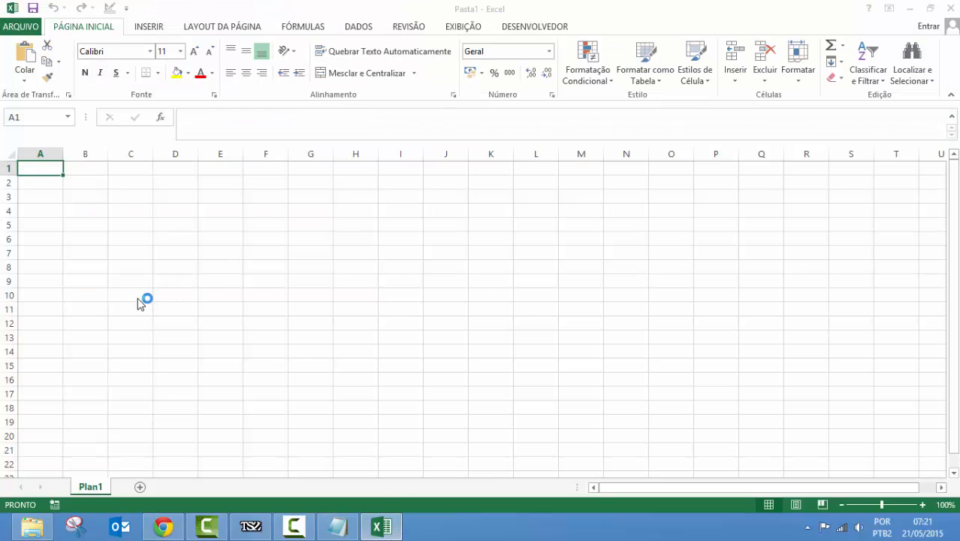
Enable editing for the protected coletas (2) workbook.
left_click(174, 213)
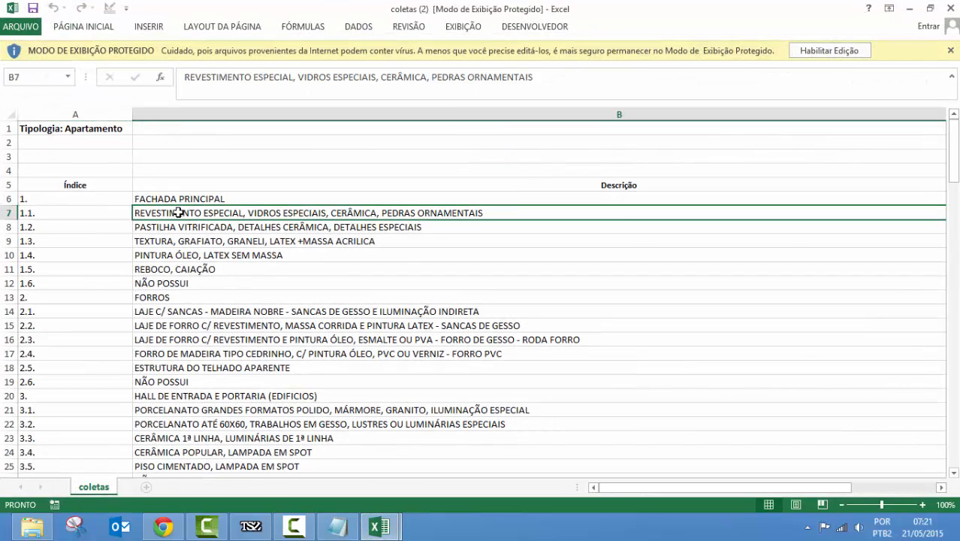
left_click(231, 199)
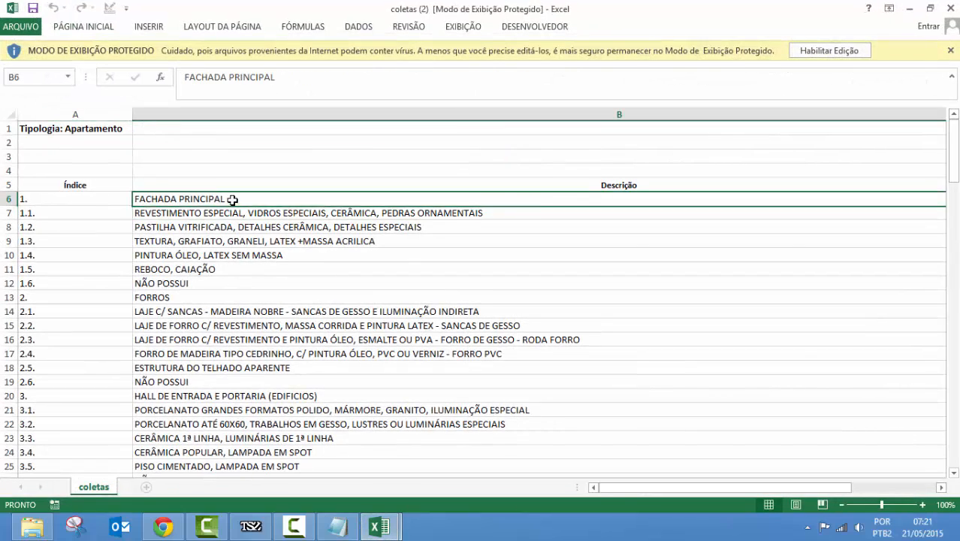
left_click(822, 50)
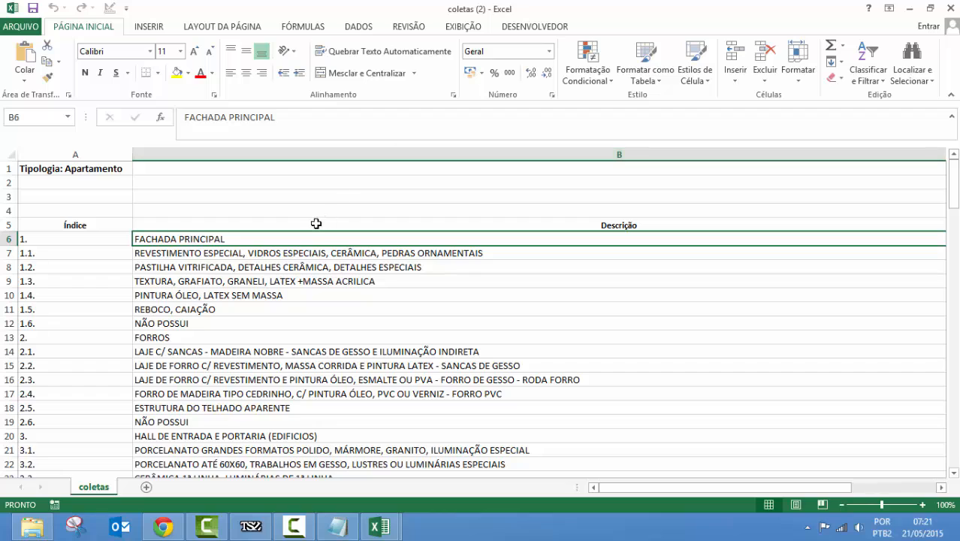
Narrow the Descrição column and wrap its text.
scroll(317, 223, "down", 2, "ctrl")
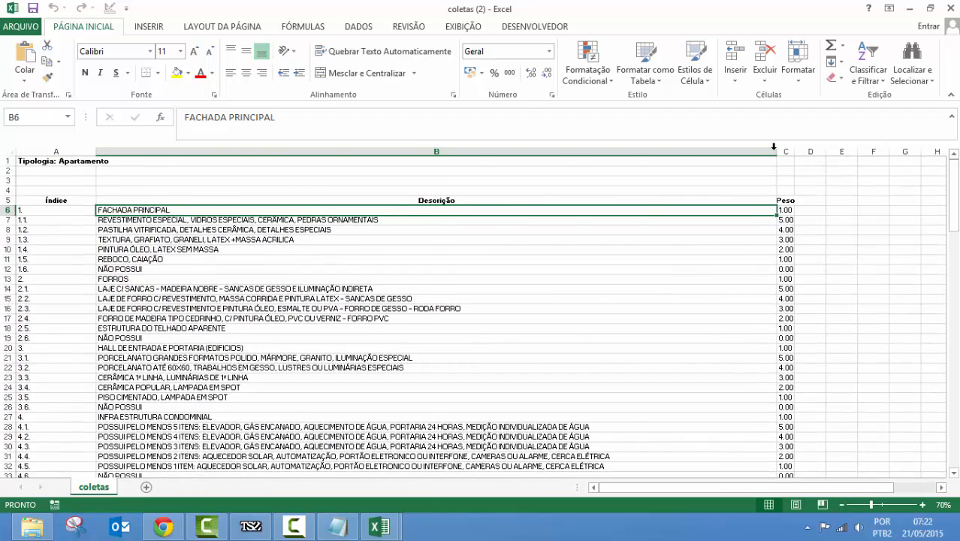
left_click_drag(771, 145, 266, 180)
left_click(116, 153)
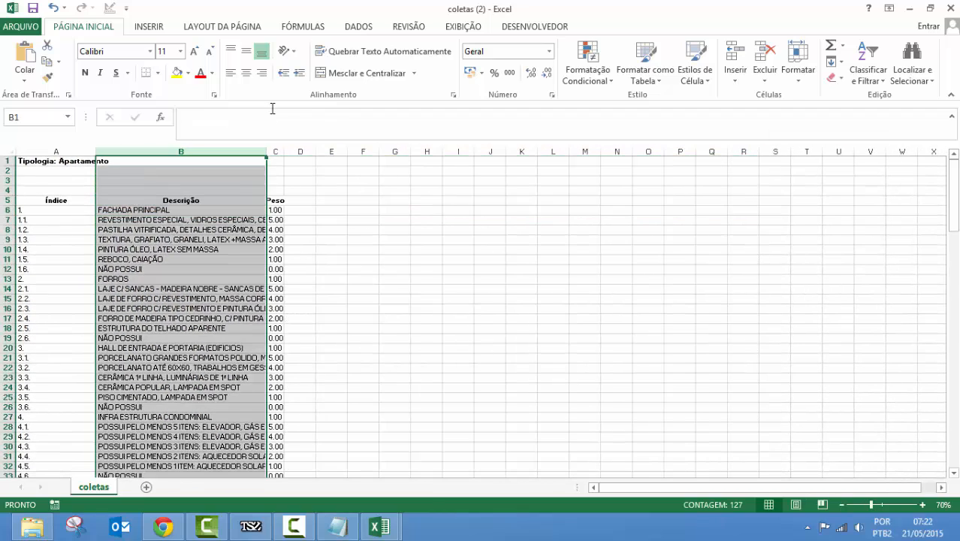
left_click(378, 47)
left_click(275, 226)
Autofit the sheet's column widths and narrow the Índice column to fit its index numbers.
left_click(9, 153)
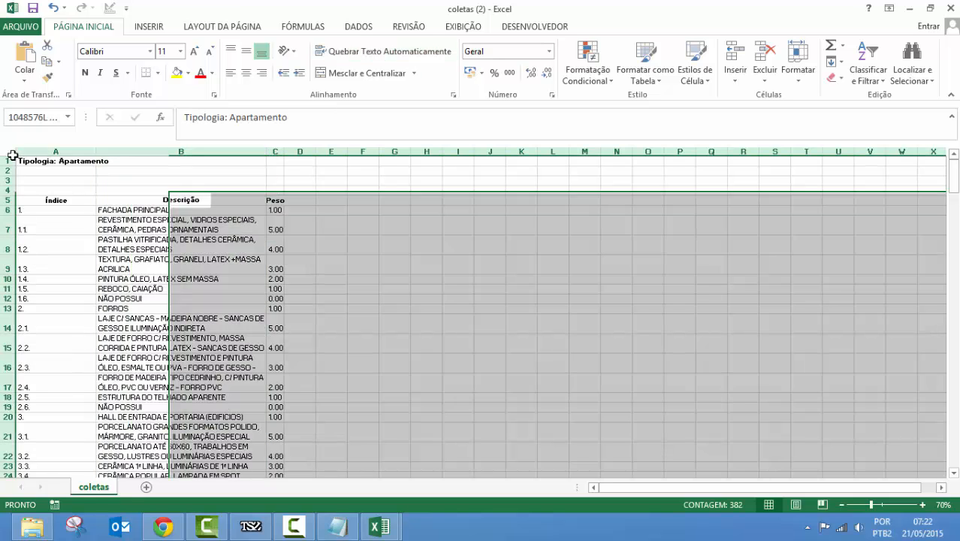
double_click(96, 151)
left_click(96, 170)
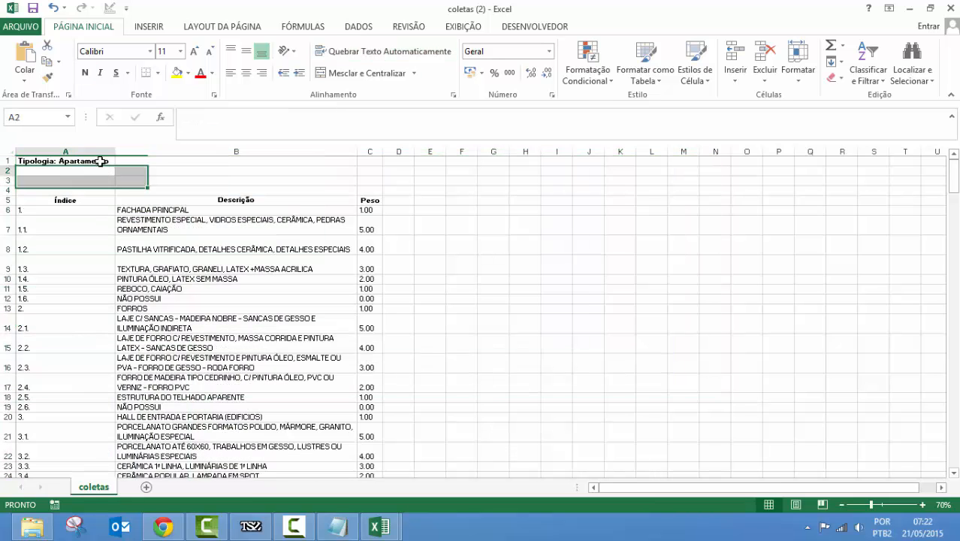
left_click_drag(116, 152, 32, 153)
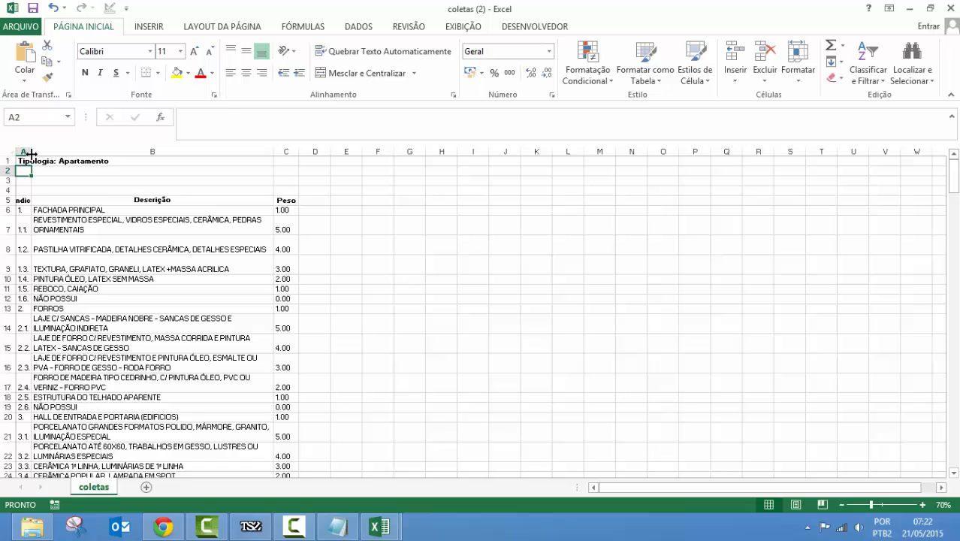
left_click(125, 199)
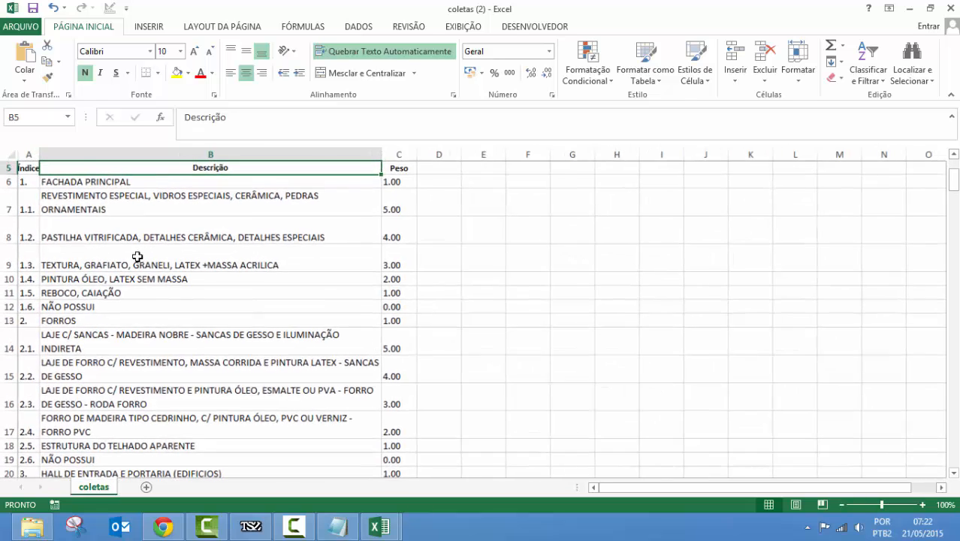
Bold the FACHADA PRINCIPAL heading row across the Índice, Descrição and Peso columns.
scroll(114, 248, "up", 2)
scroll(131, 261, "up", 1)
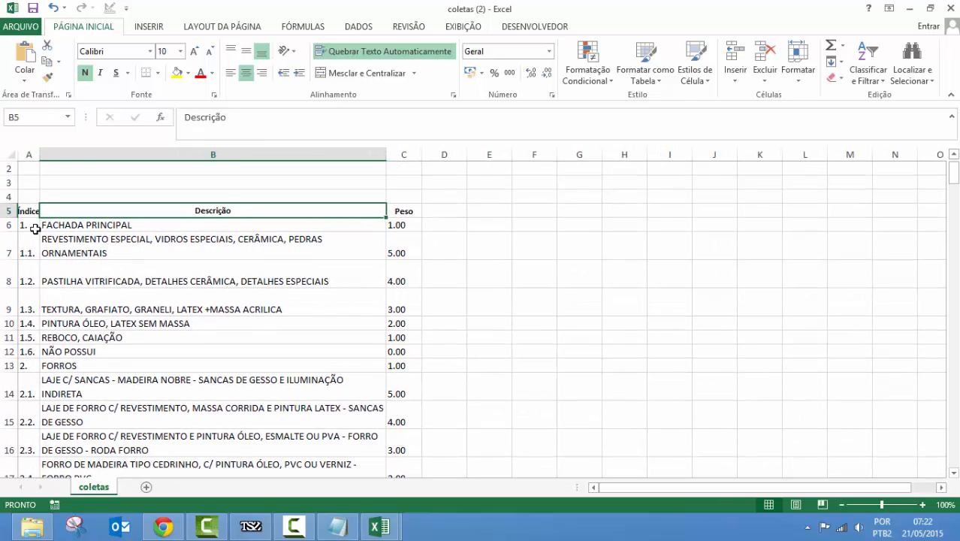
left_click_drag(35, 228, 389, 226)
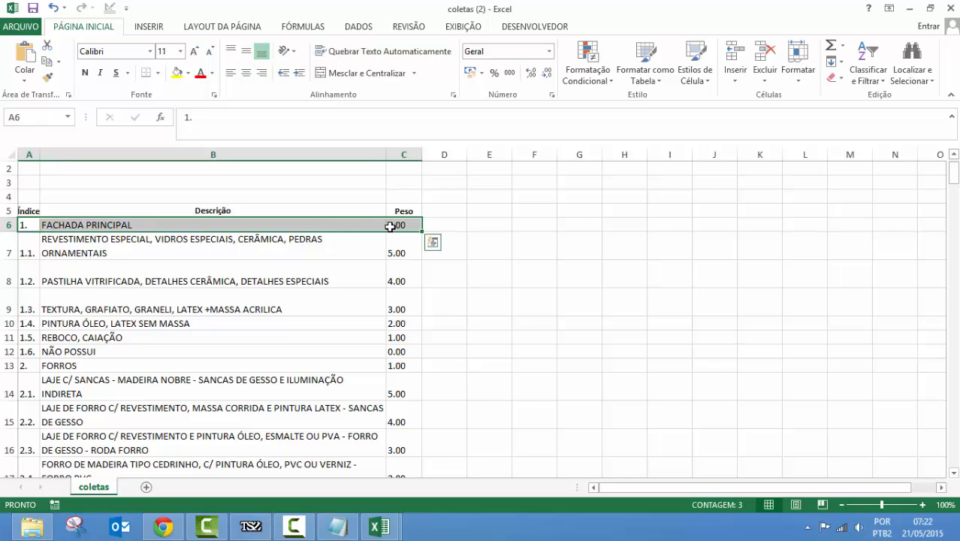
key("ctrl+n")
left_click(304, 264)
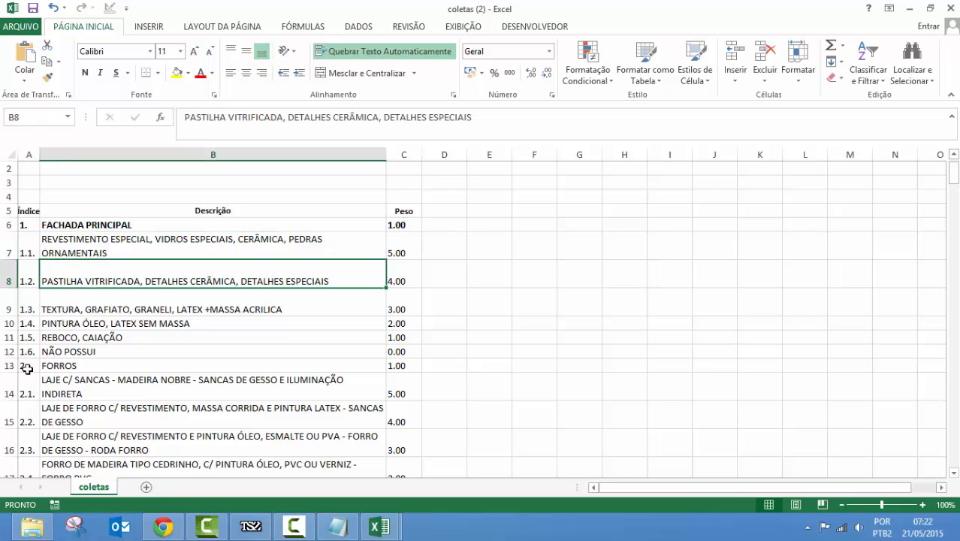
Bold the FORROS heading row across the Índice, Descrição and Peso columns.
left_click_drag(27, 369, 387, 364)
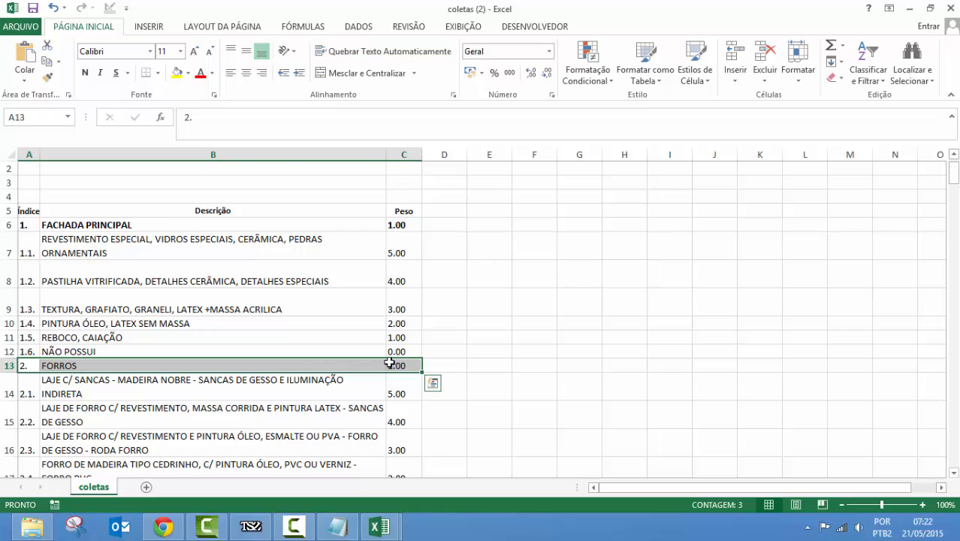
left_click(436, 294)
left_click_drag(29, 372, 388, 363)
key("ctrl+n")
left_click(365, 347)
scroll(268, 324, "down", 3)
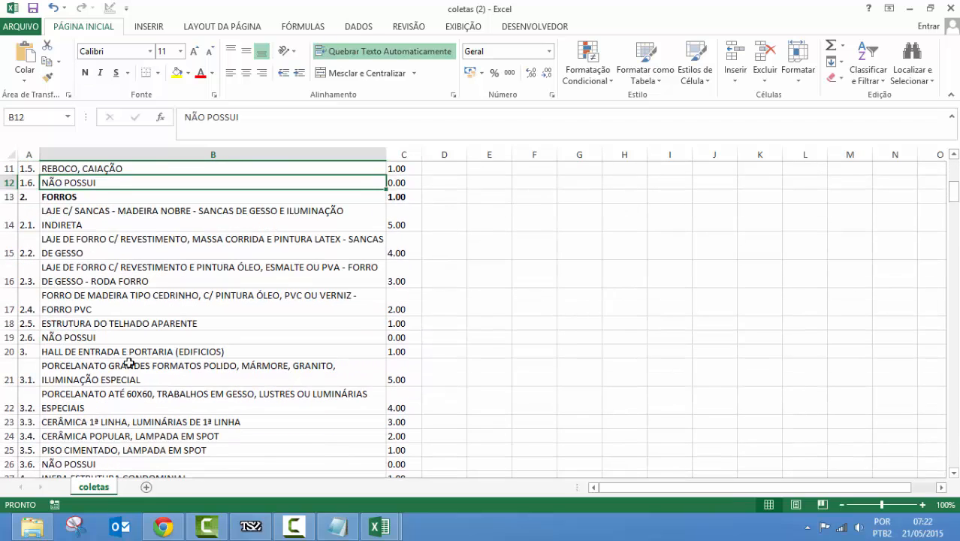
Bold the HALL DE ENTRADA E PORTARIA (EDIFICIOS) heading row across the Índice, Descrição and Peso columns.
scroll(57, 420, "down", 2)
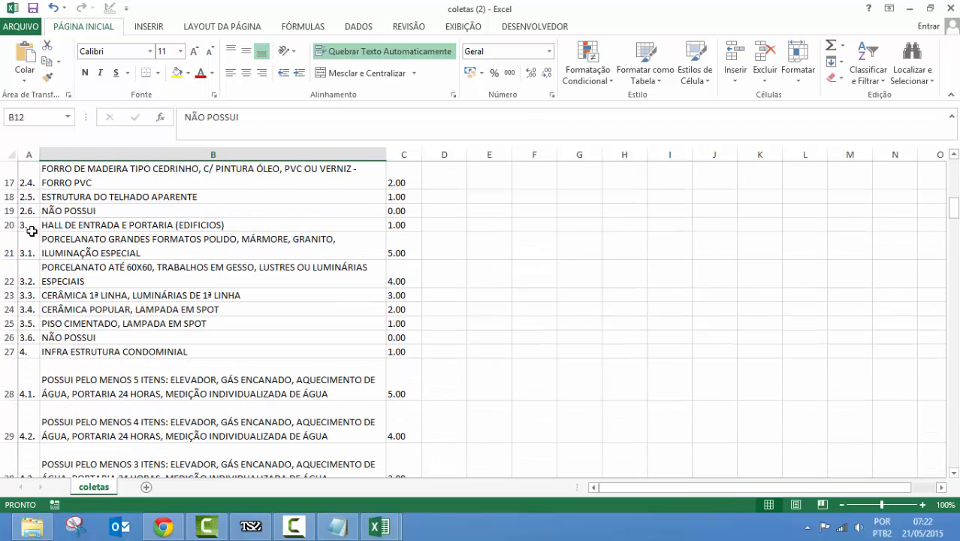
left_click_drag(31, 230, 395, 223)
key("ctrl+n")
left_click(345, 261)
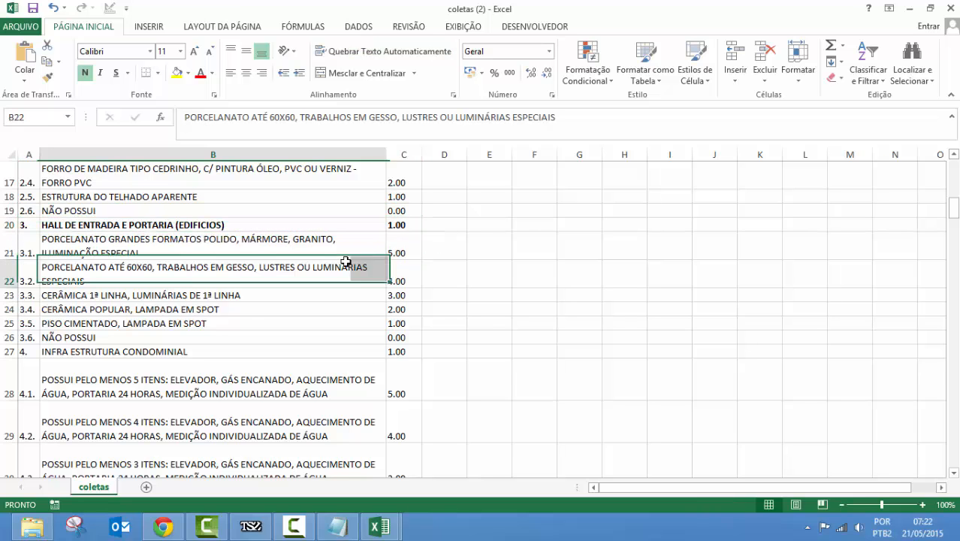
scroll(368, 252, "up", 5)
left_click(398, 239)
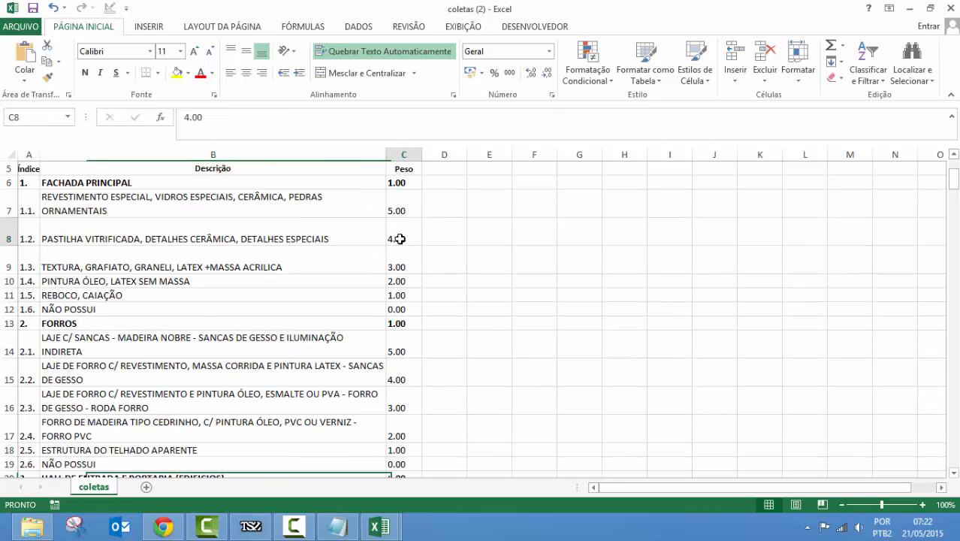
left_click(450, 186)
left_click(442, 205)
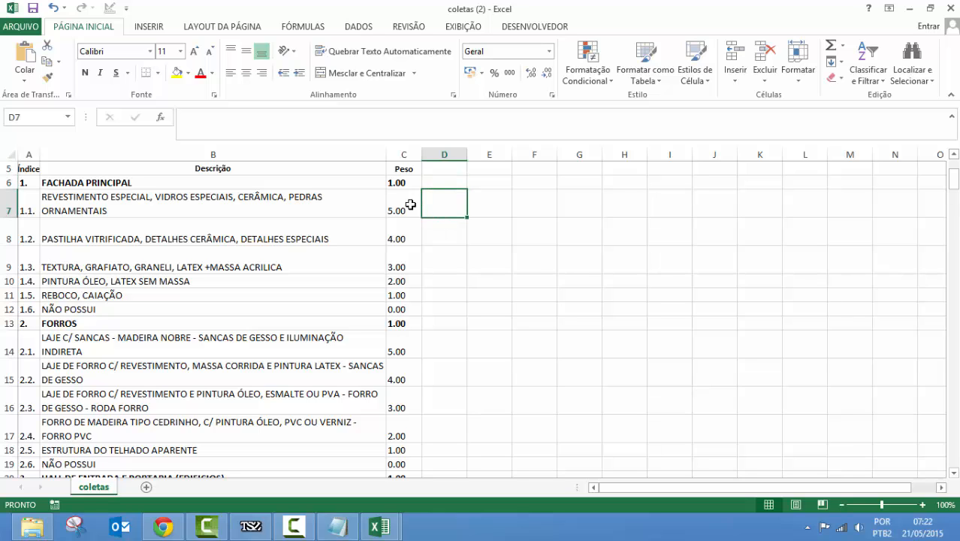
left_click(403, 182)
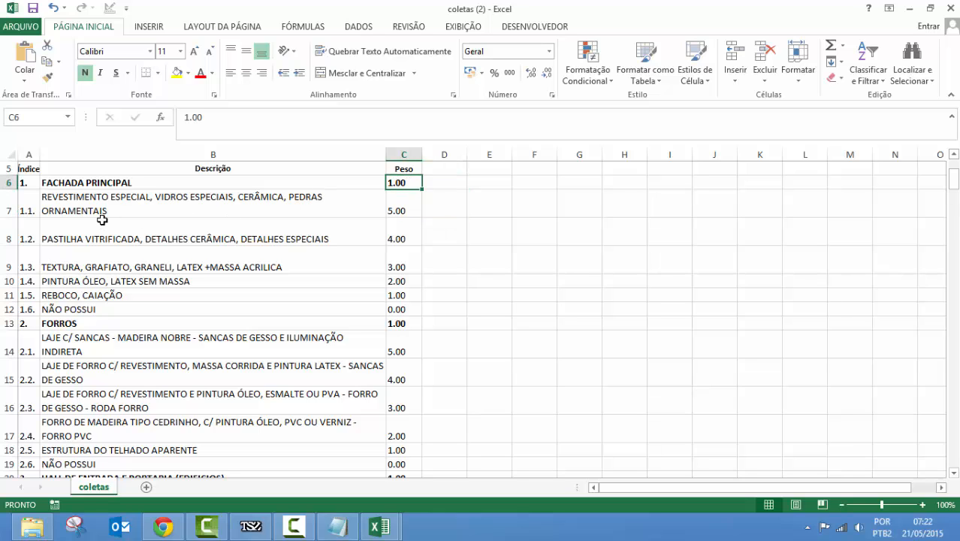
Add the label PESO TOTAL in cell E3 and widen column E to fit it.
scroll(414, 170, "up", 2)
left_click(485, 197)
type("PES")
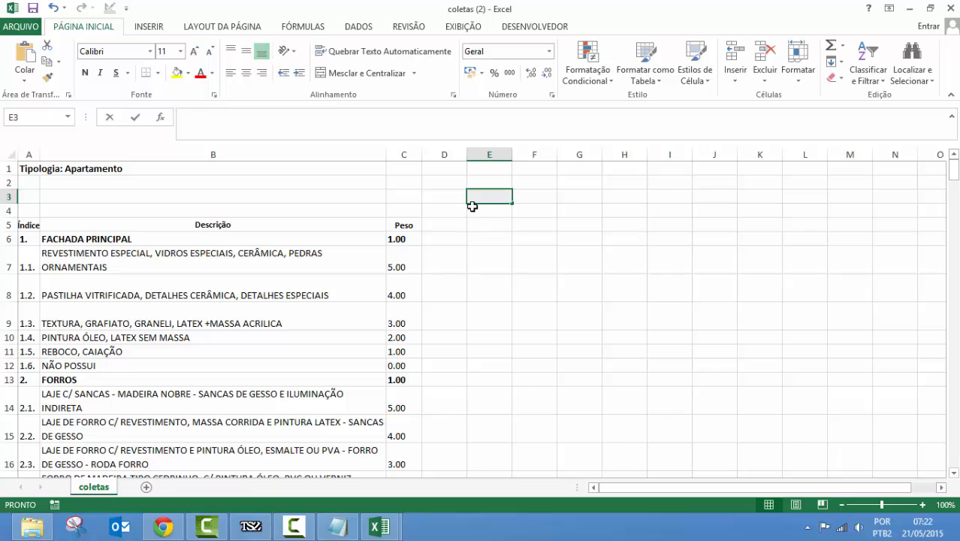
type("O TOTAL")
key("Return")
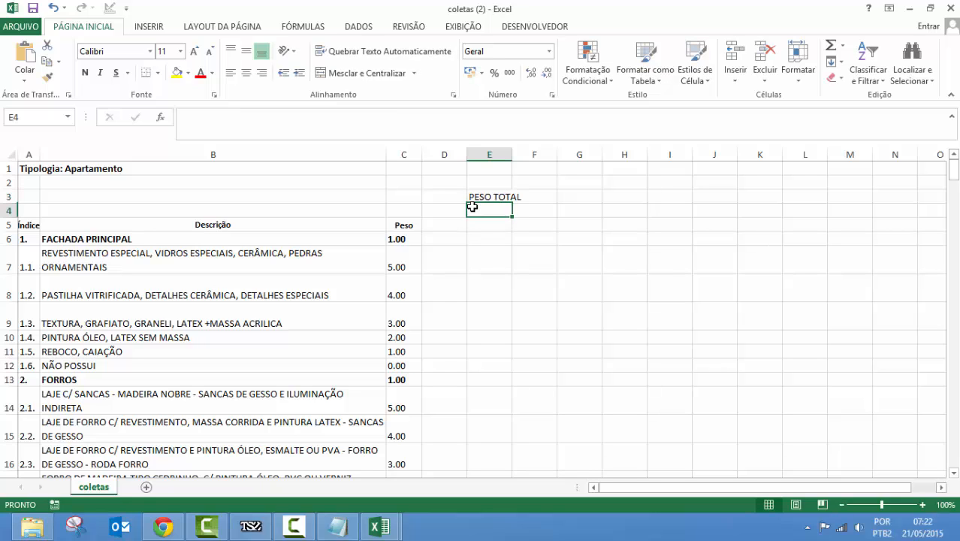
left_click_drag(513, 154, 525, 154)
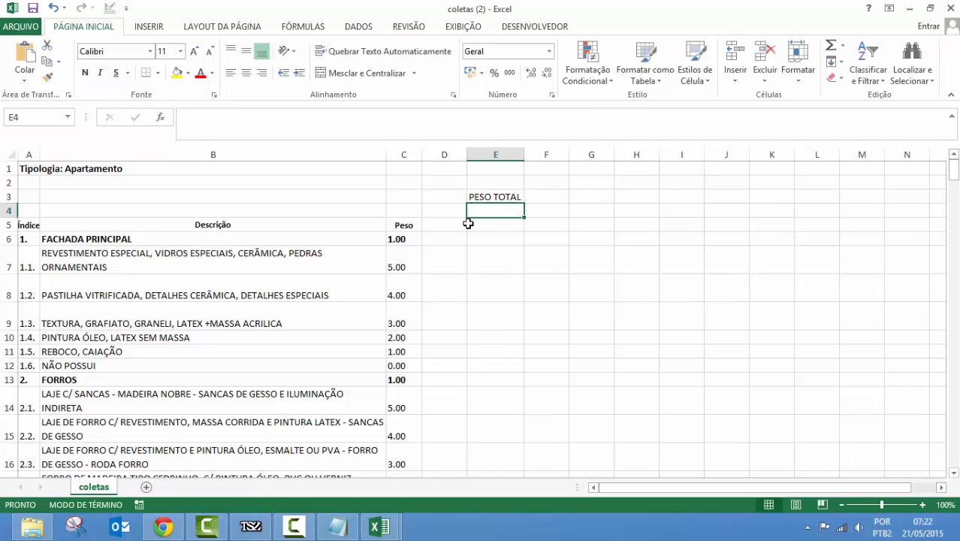
Bold the Peso value of item 1.2, PASTILHA VITRIFICADA, in cell C8.
left_click(412, 257)
left_click(304, 295)
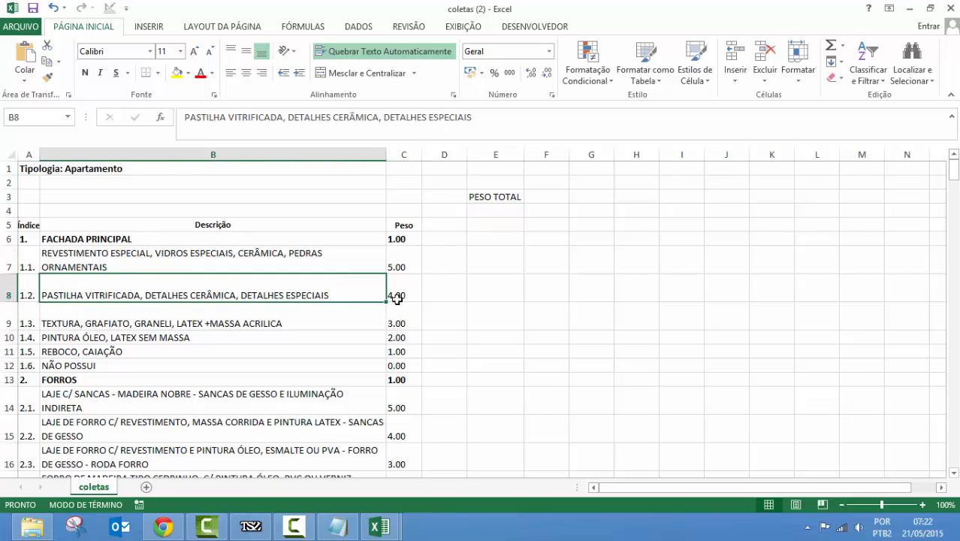
left_click(399, 299)
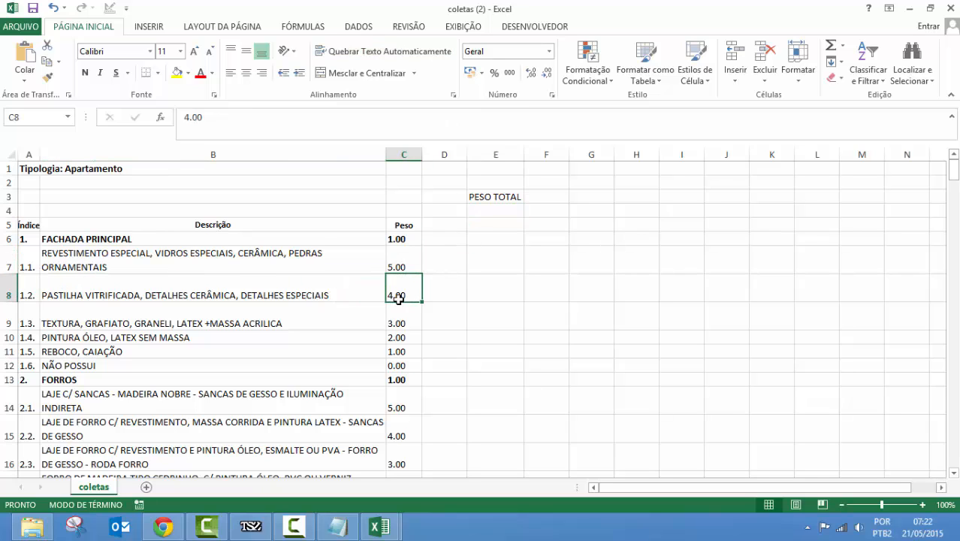
left_click(85, 73)
Enter the formula +C8*C6 in D6 to multiply item 1.2's weight by the FACHADA PRINCIPAL weight.
left_click(538, 198)
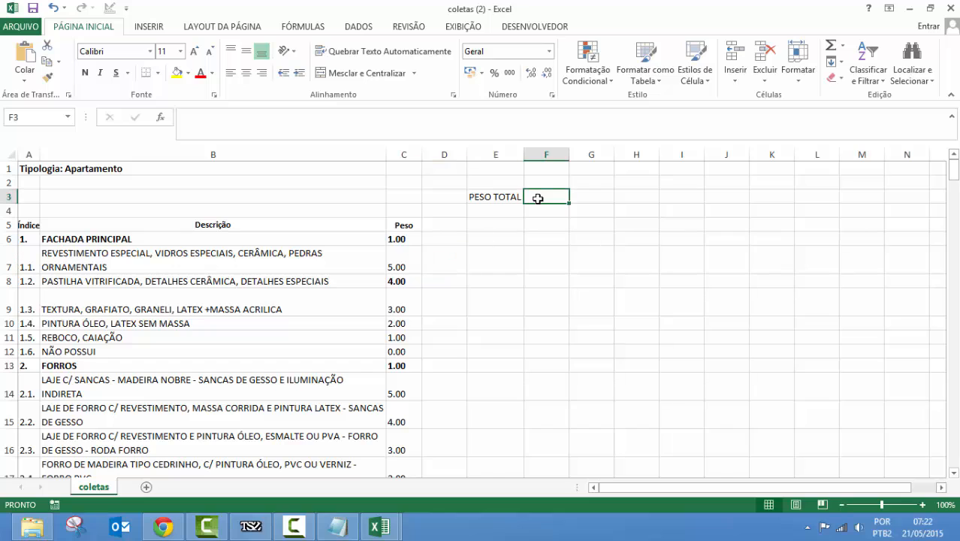
left_click(454, 236)
type("+")
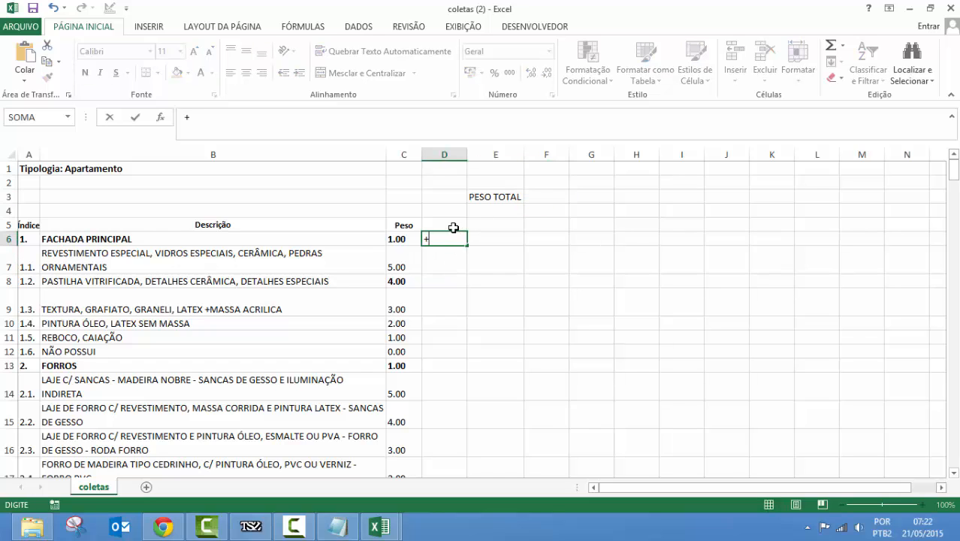
left_click(402, 277)
type("*")
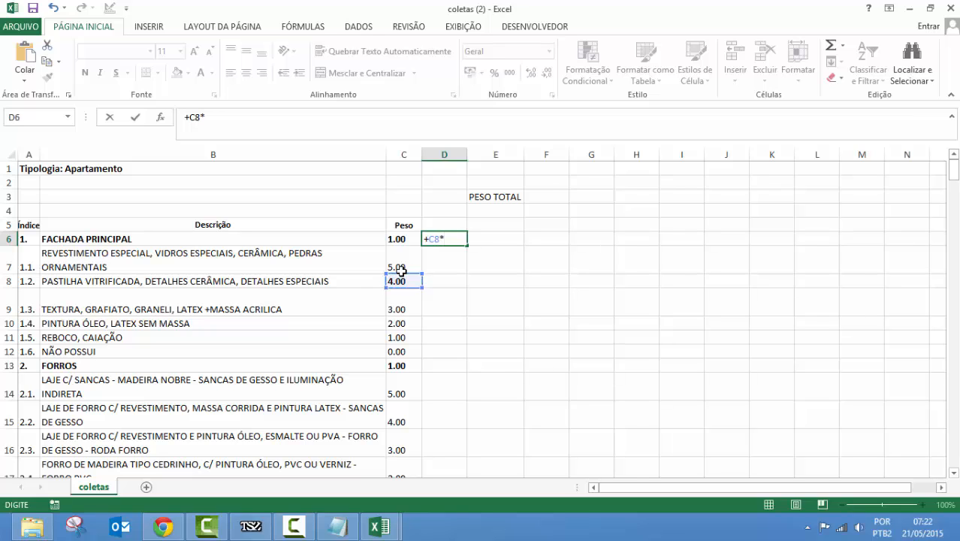
key("Up")
key("Up")
key("Left")
key("Left")
key("Down")
key("Down")
key("Right")
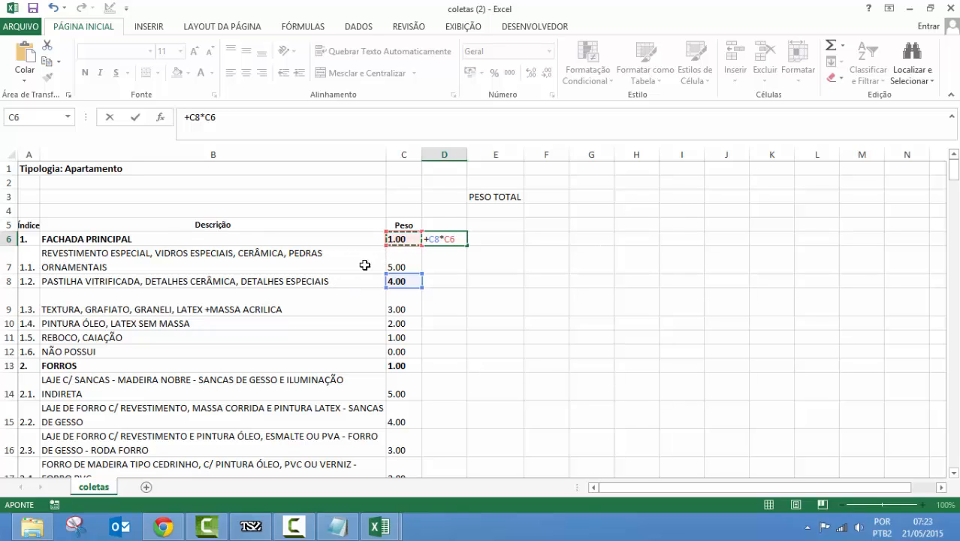
key("Return")
Re-enter the Peso values as numbers: 1 for FACHADA PRINCIPAL in C6 and 4 for item 1.2 in C8.
left_click(431, 238)
left_click(390, 239)
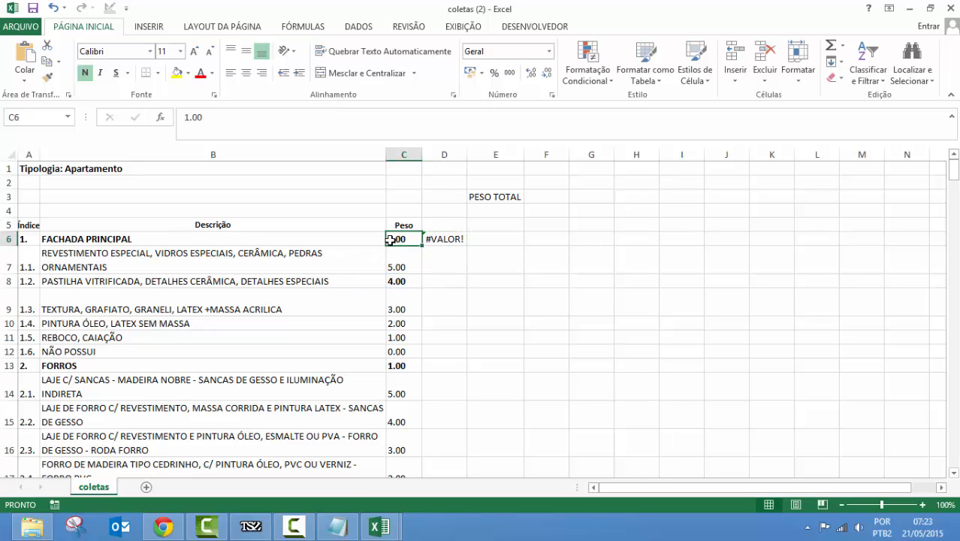
type("1")
key("Return")
key("Return")
type("4")
key("Return")
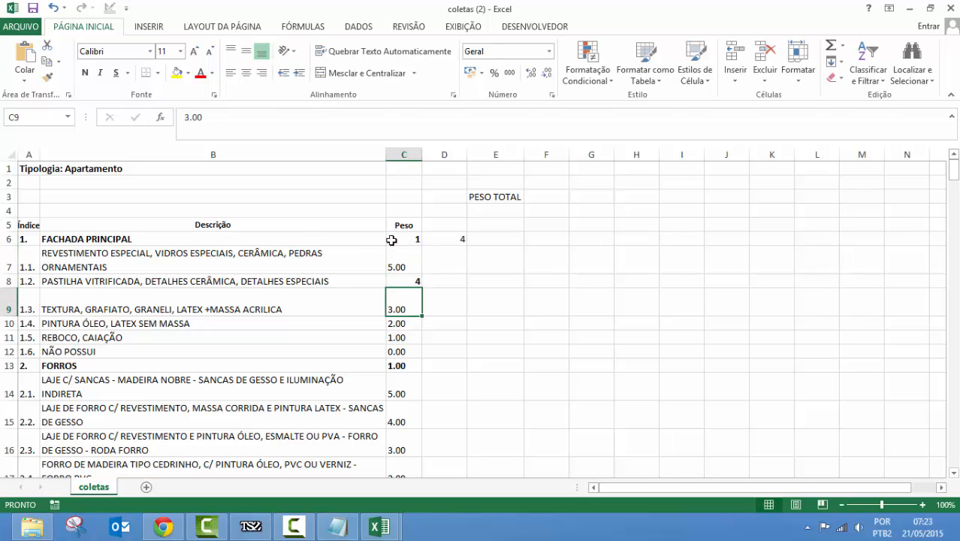
left_click(446, 240)
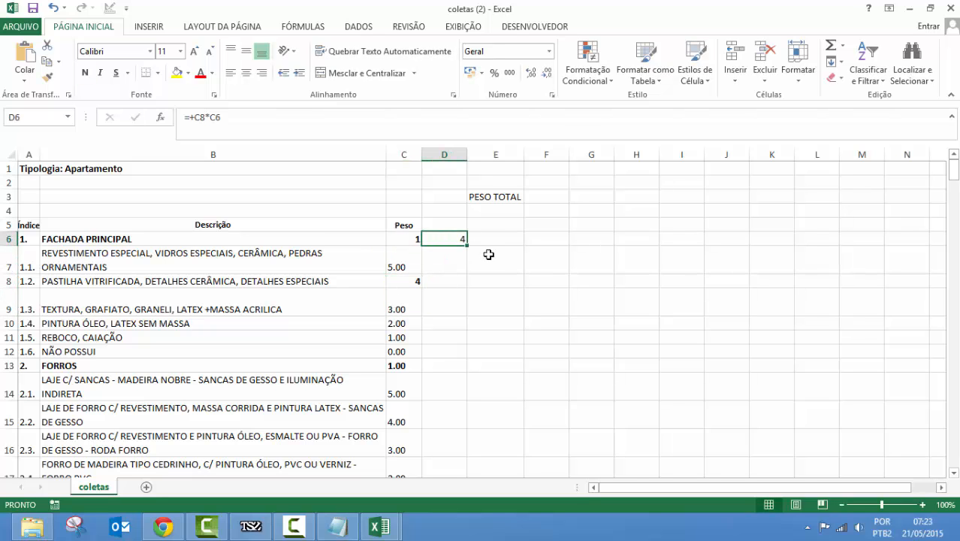
Test the D6 formula by setting the FACHADA PRINCIPAL weight in C6 to 2 and to 3.
scroll(444, 301, "down", 1)
left_click(416, 198)
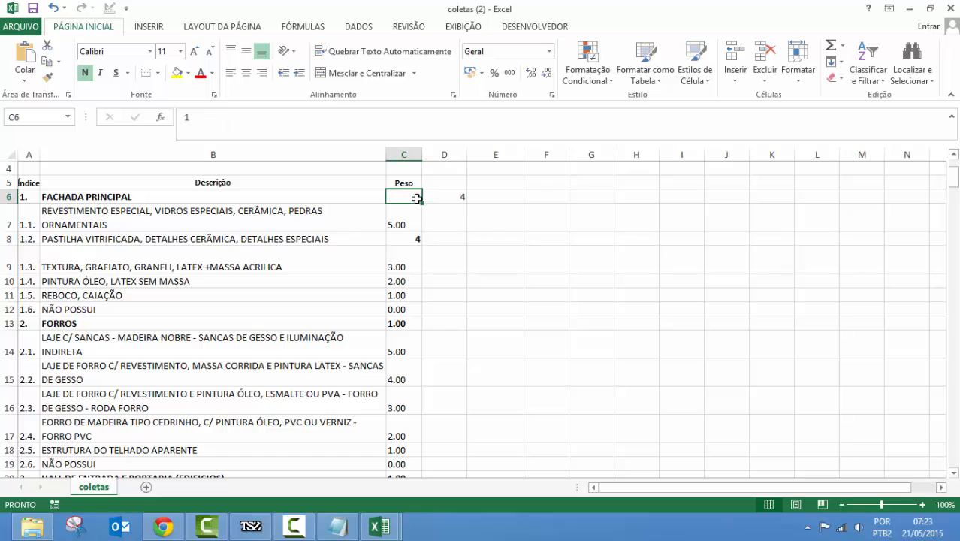
type("2")
key("Return")
left_click(460, 197)
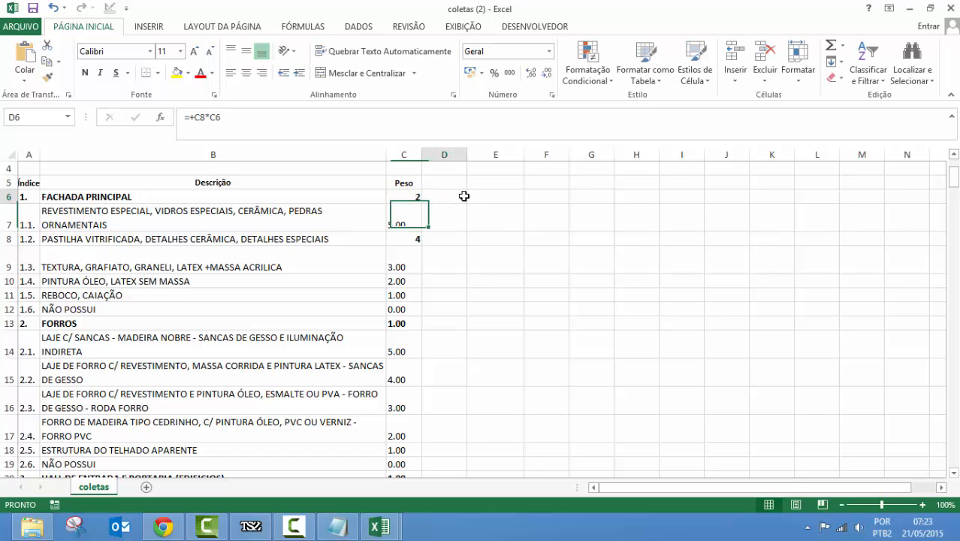
left_click(403, 193)
key("Return")
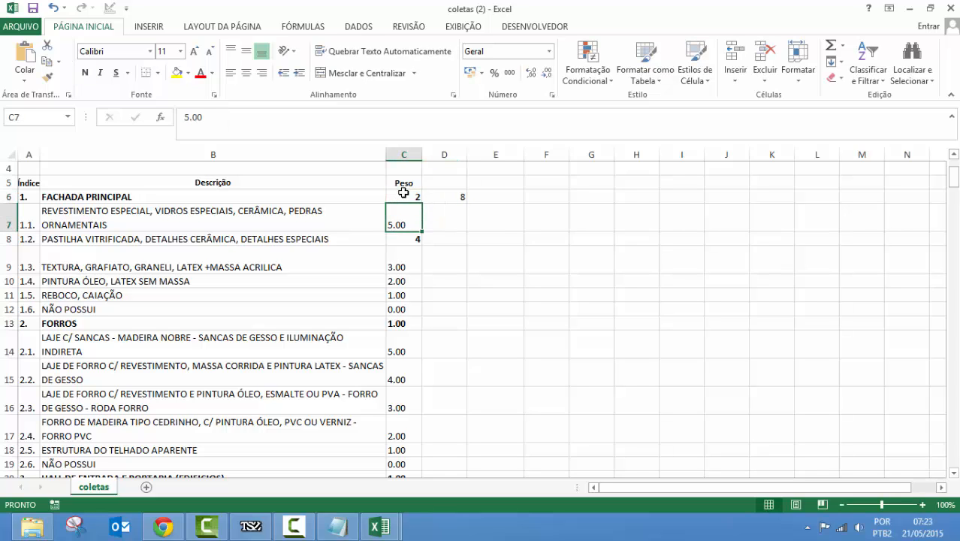
left_click(403, 193)
type("3")
key("Return")
Set the FACHADA PRINCIPAL weight in C6 to 0,2.
left_click(404, 193)
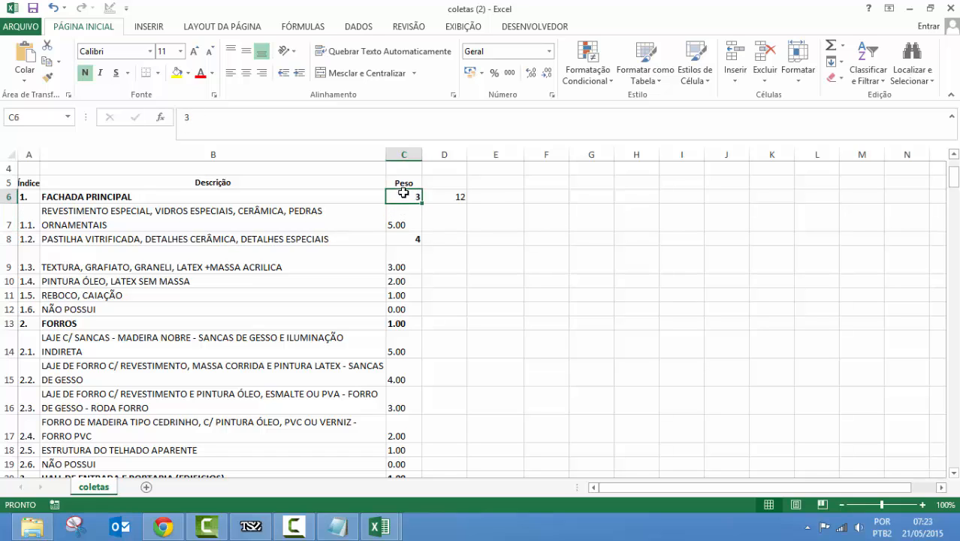
type("0,2")
key("Return")
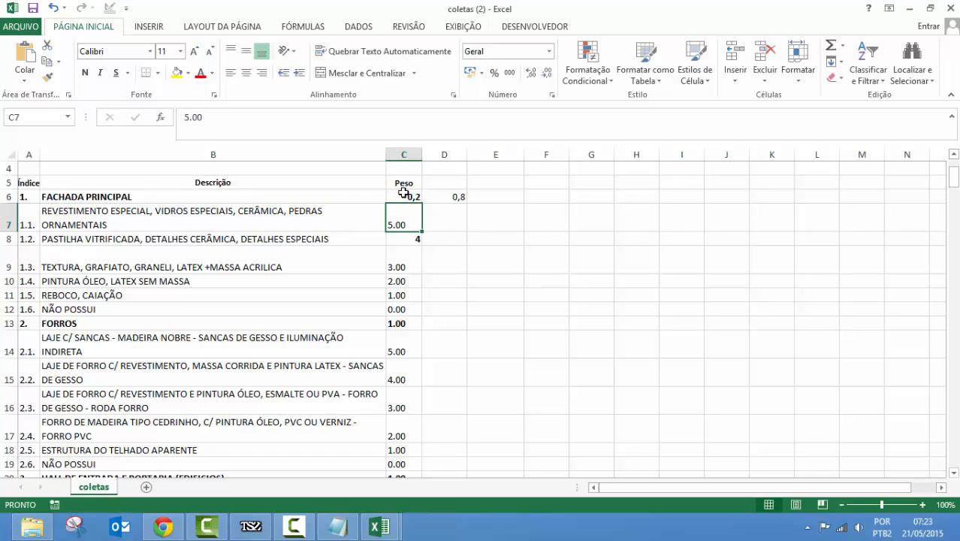
left_click(403, 193)
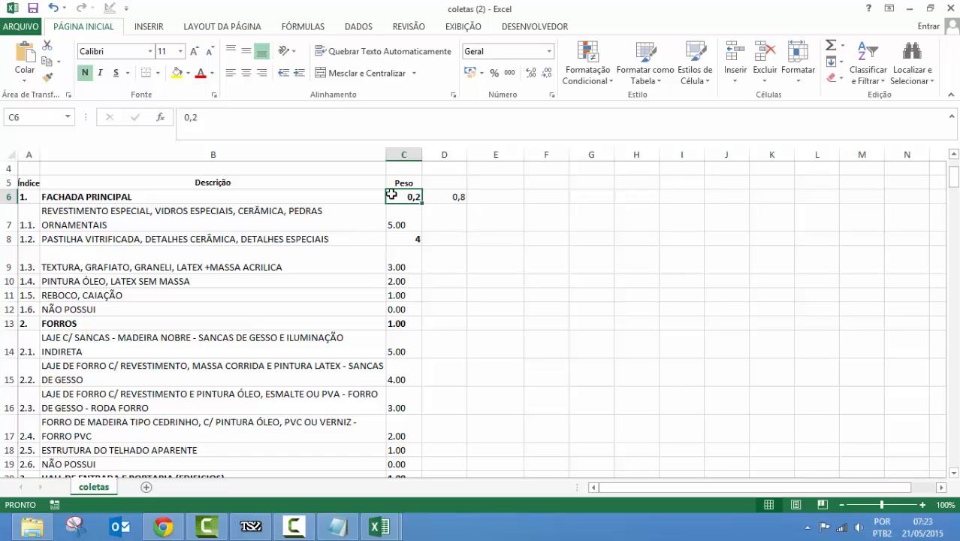
Re-enter the Peso values as numbers: 4 for item 2.2 in C15 and 1 for FORROS in C13.
left_click(233, 364)
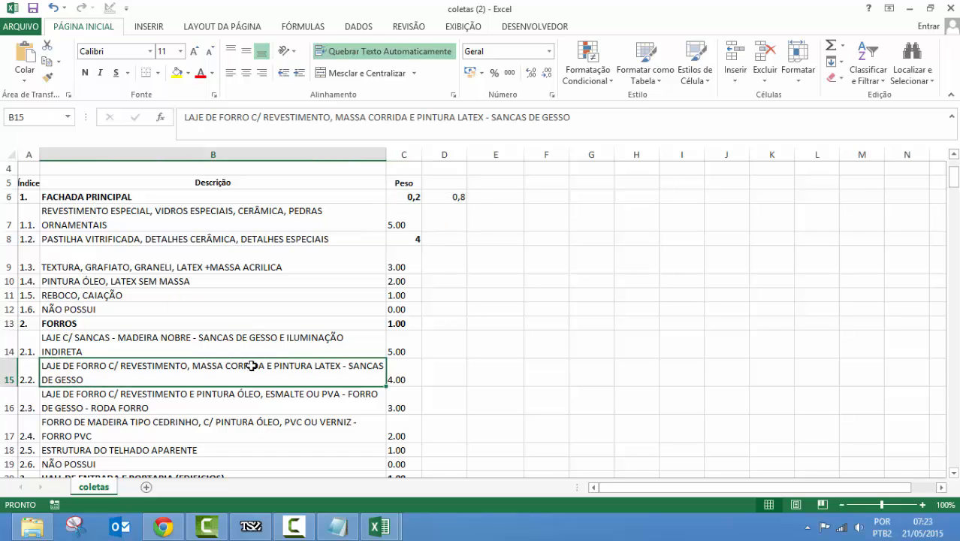
left_click(428, 353)
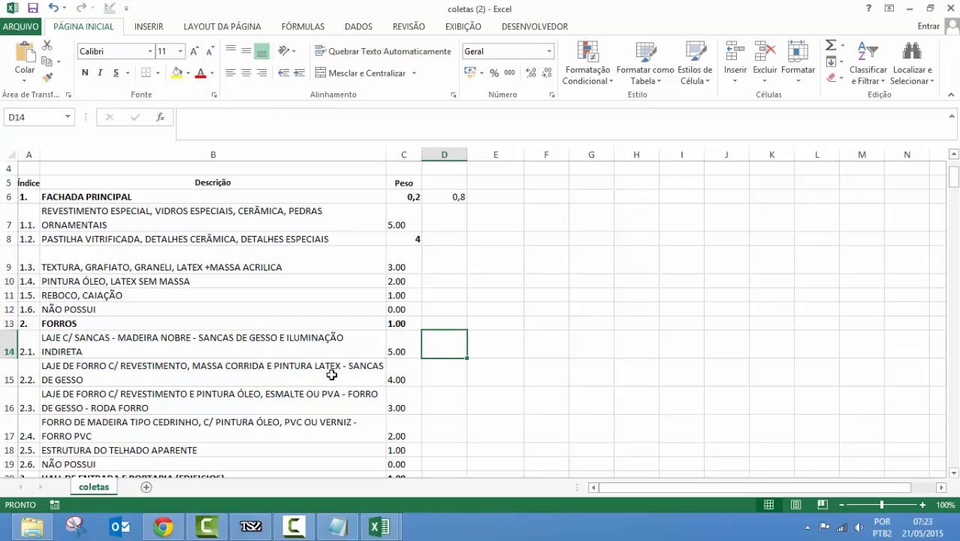
left_click(410, 371)
type("4")
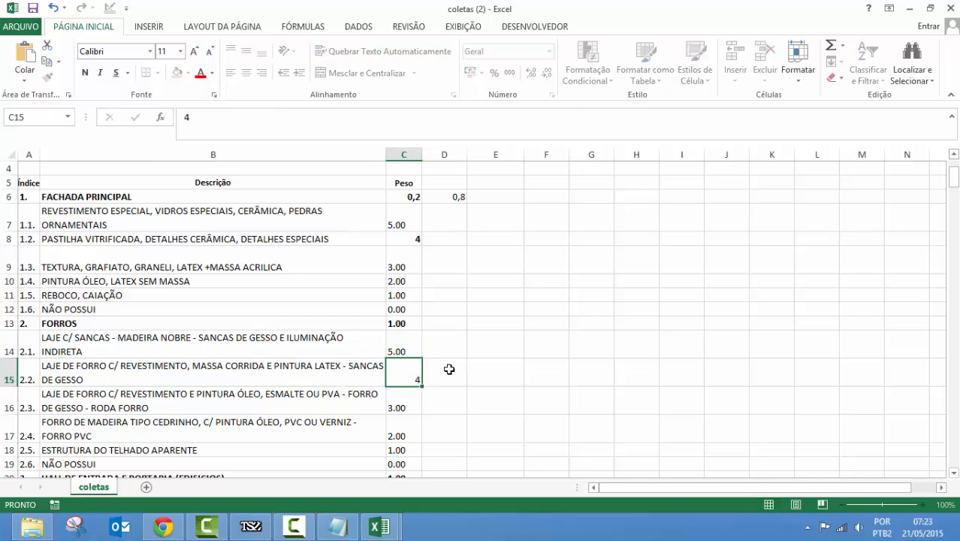
key("Up")
key("Up")
type("1")
key("Return")
key("Up")
key("End")
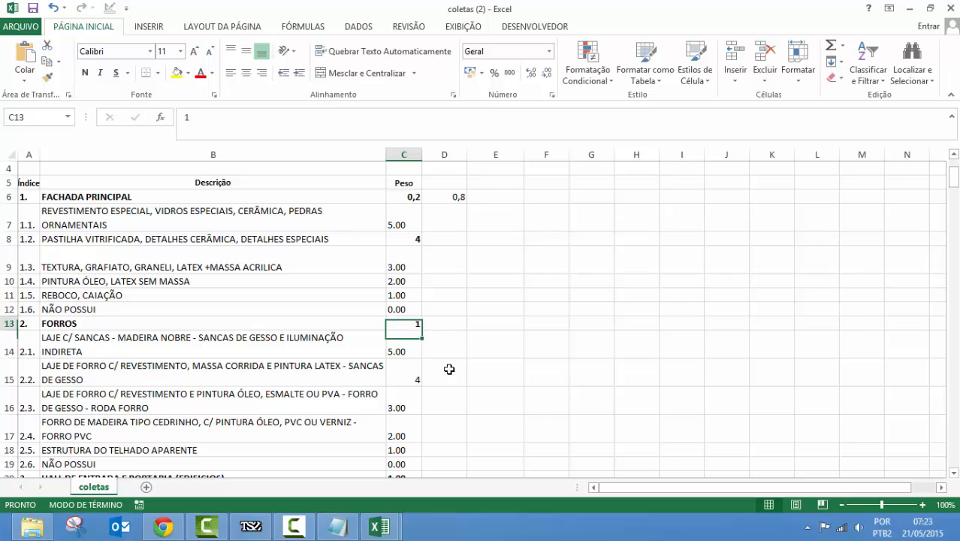
key("Right")
key("Down")
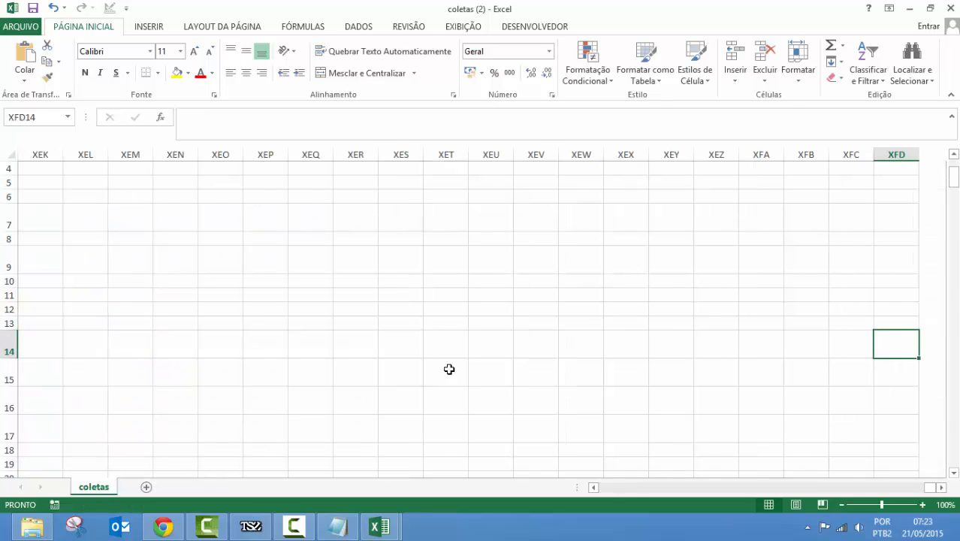
key("Left")
key("Left")
key("Left")
key("End")
key("Left")
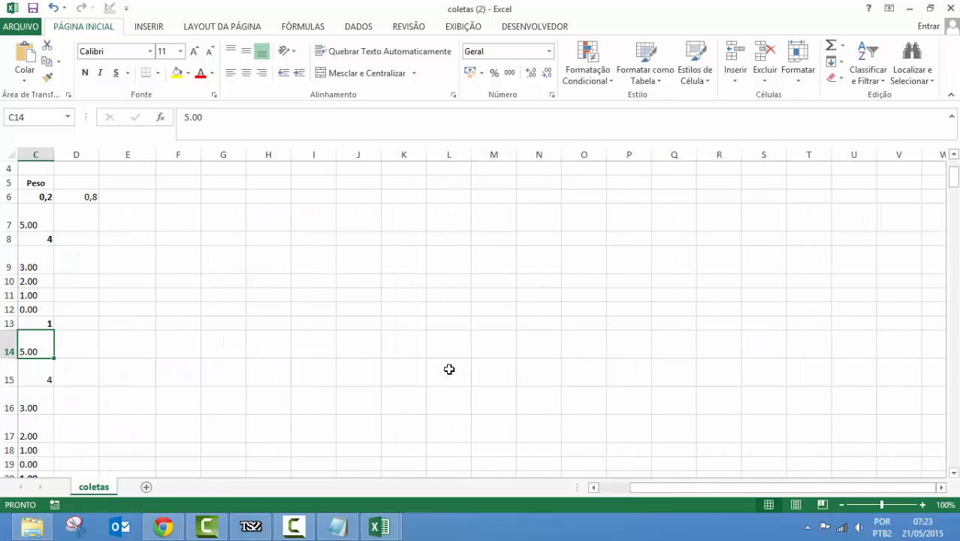
key("Left")
key("Left")
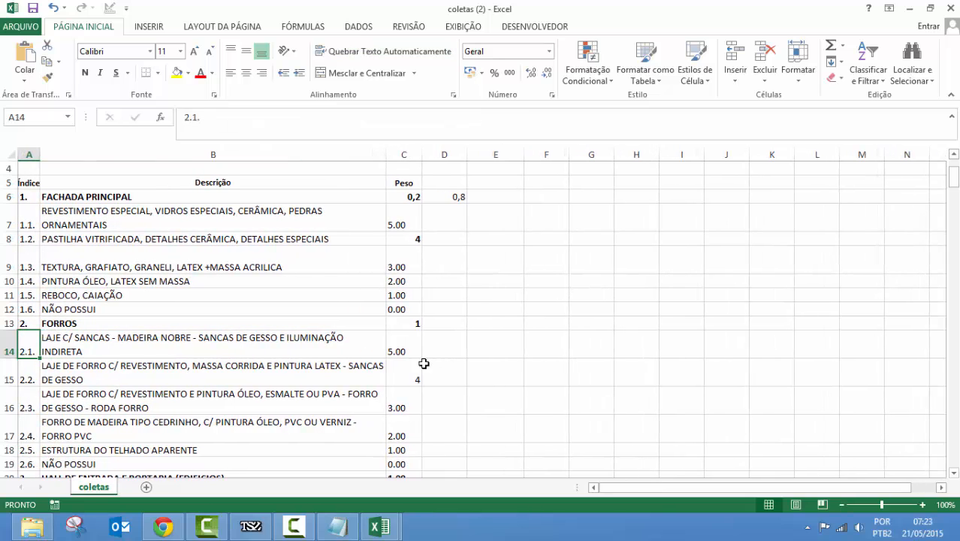
Enter the formula +C13*C15 in D13 to multiply the FORROS weight by item 2.2's weight.
left_click(451, 324)
type("+")
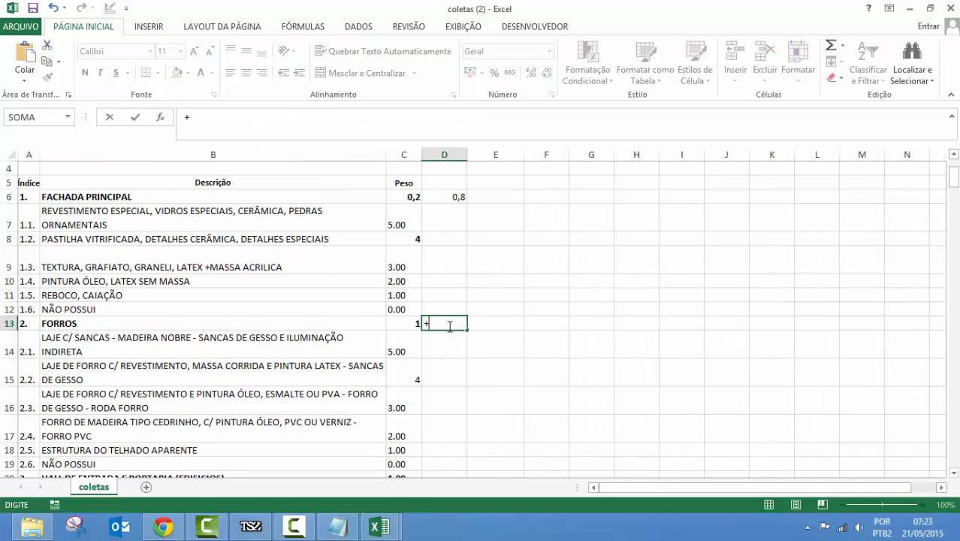
left_click(402, 325)
type("*")
left_click(417, 374)
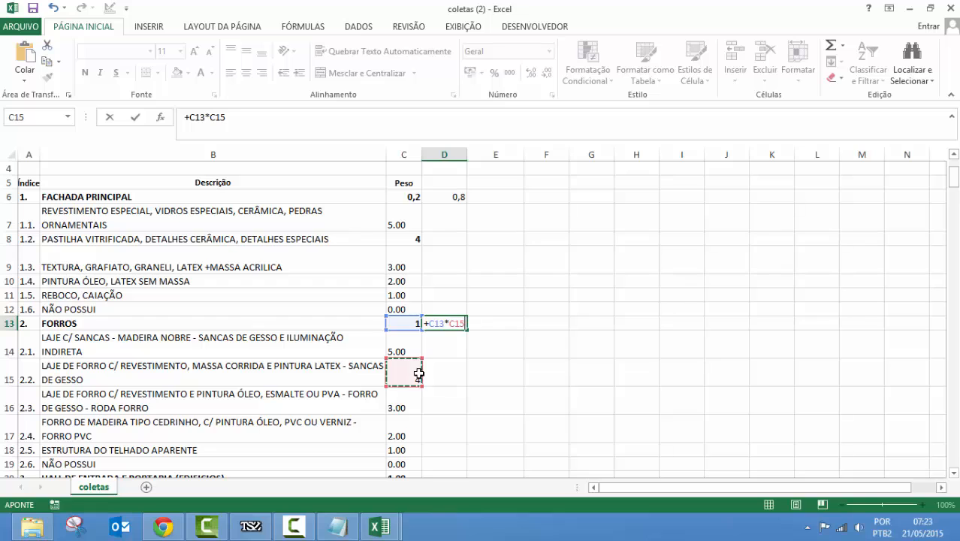
key("Return")
Fill the descriptions of item 2.2 in B15 and item 1.2 in B8 with yellow.
left_click(242, 369)
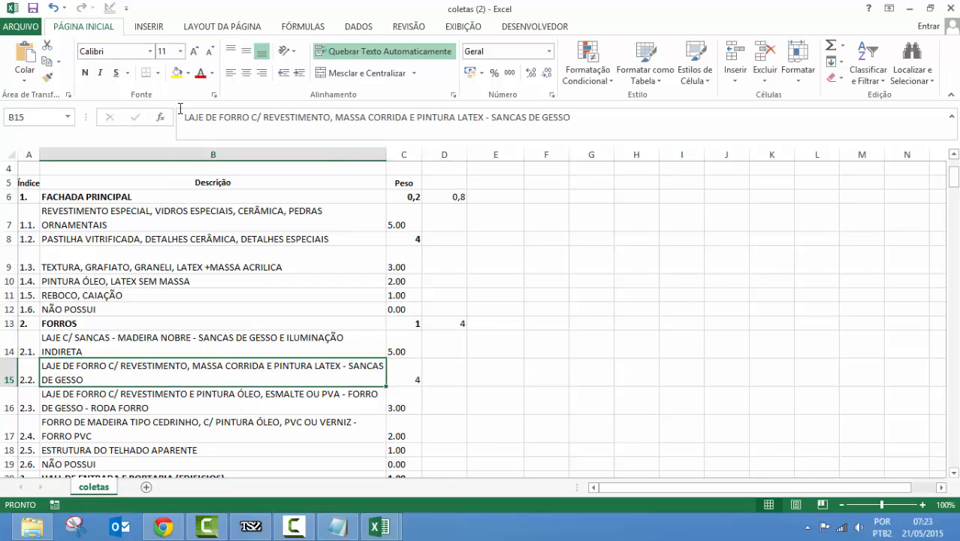
left_click(178, 73)
left_click(270, 239)
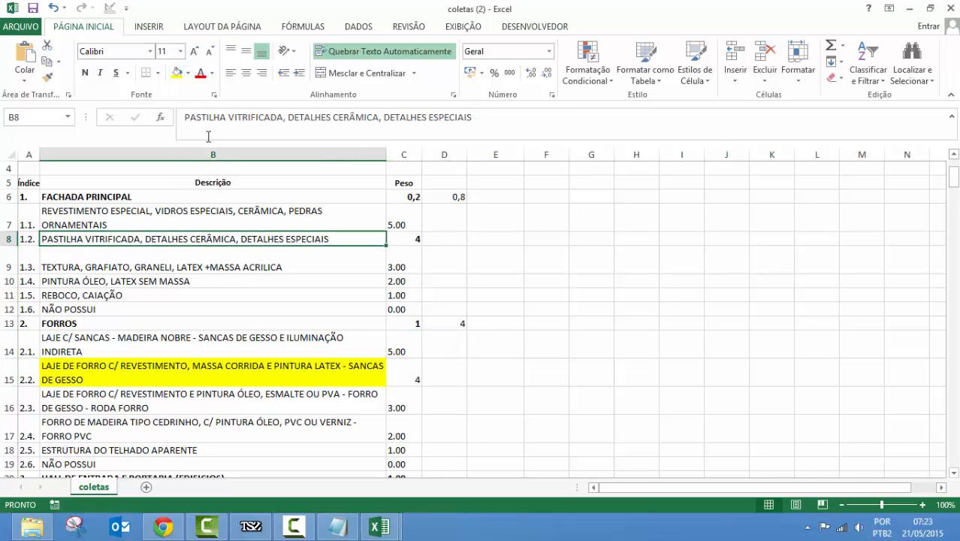
left_click(177, 72)
left_click(443, 323)
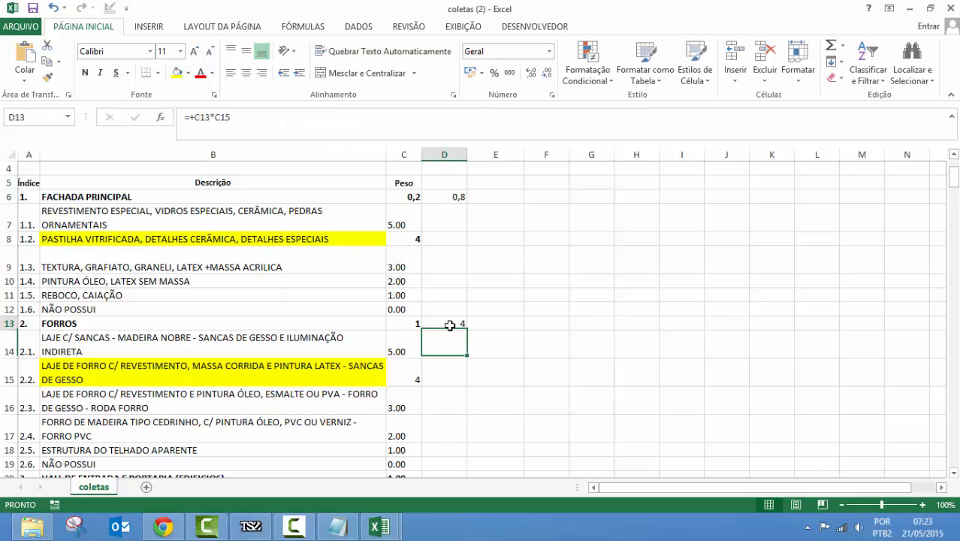
left_click(418, 344)
left_click(413, 373)
left_click(434, 323)
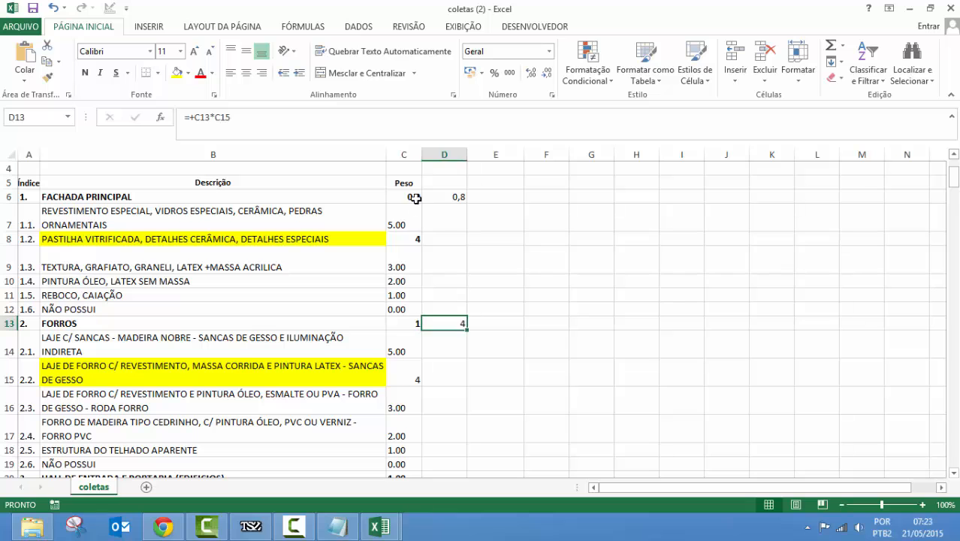
left_click(415, 198)
scroll(435, 238, "down", 2)
left_click(132, 372)
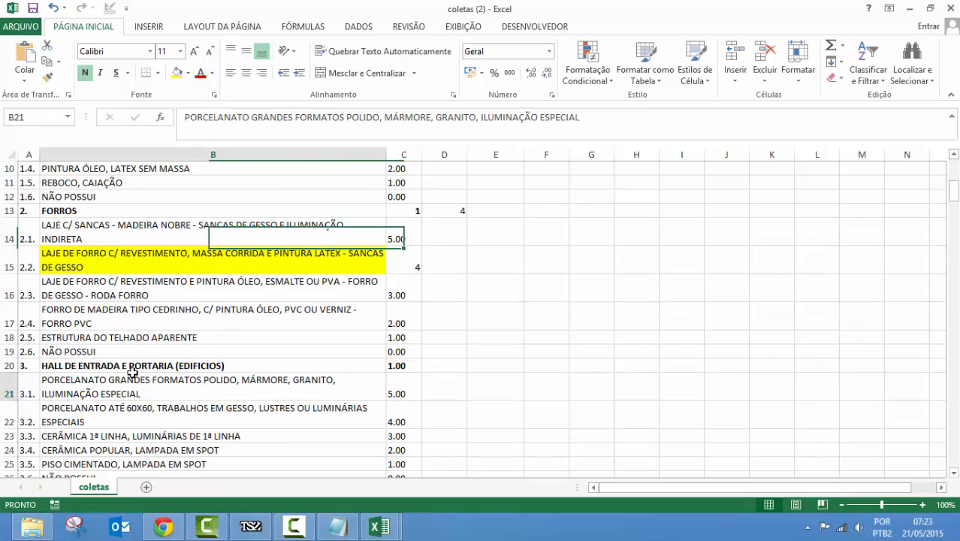
scroll(482, 295, "up", 3)
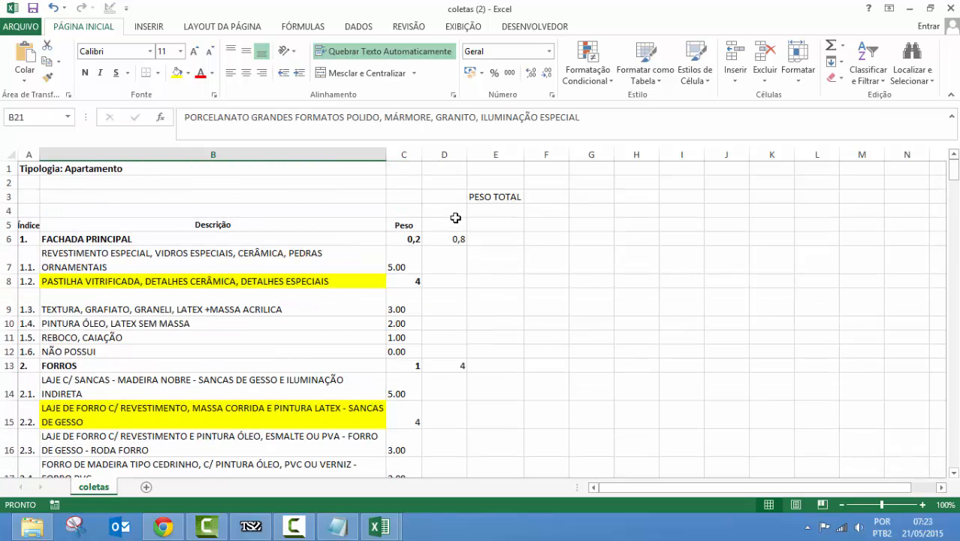
Check the sum of the category results in column D and enter 4,8 as the PESO TOTAL in F3.
left_click_drag(455, 217, 448, 385)
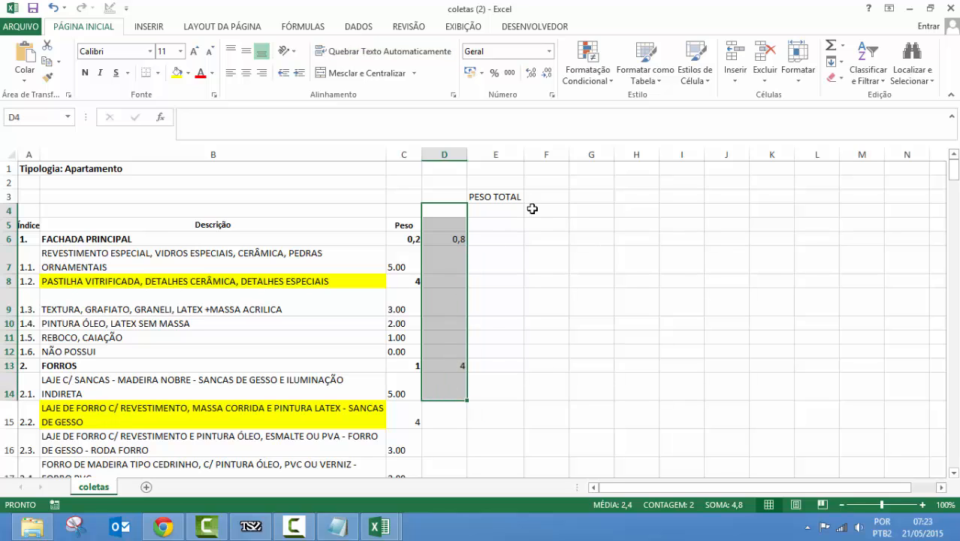
left_click(556, 196)
type("4,8")
key("Return")
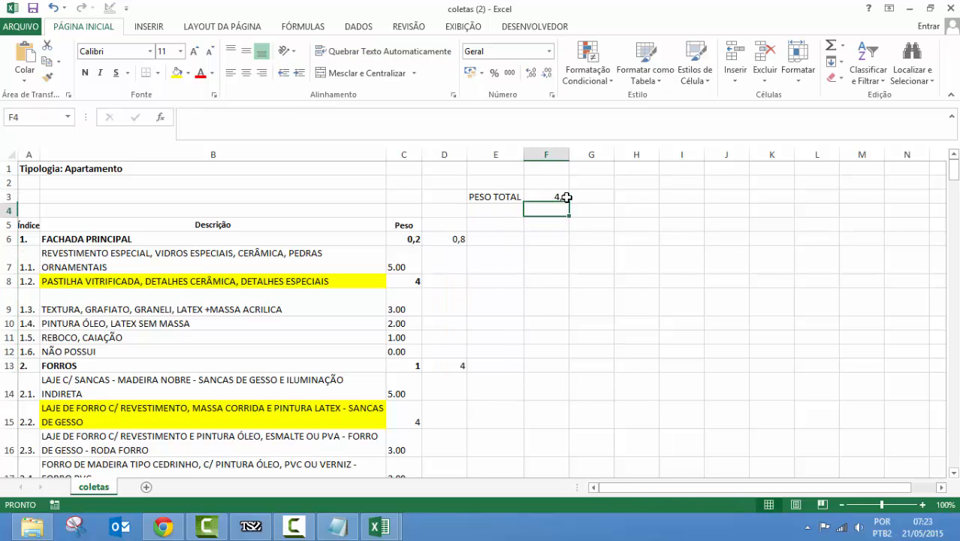
Look through the remaining finish categories and their weights further down the coletas sheet.
left_click(443, 323)
left_click_drag(444, 240, 141, 362)
left_click(227, 321)
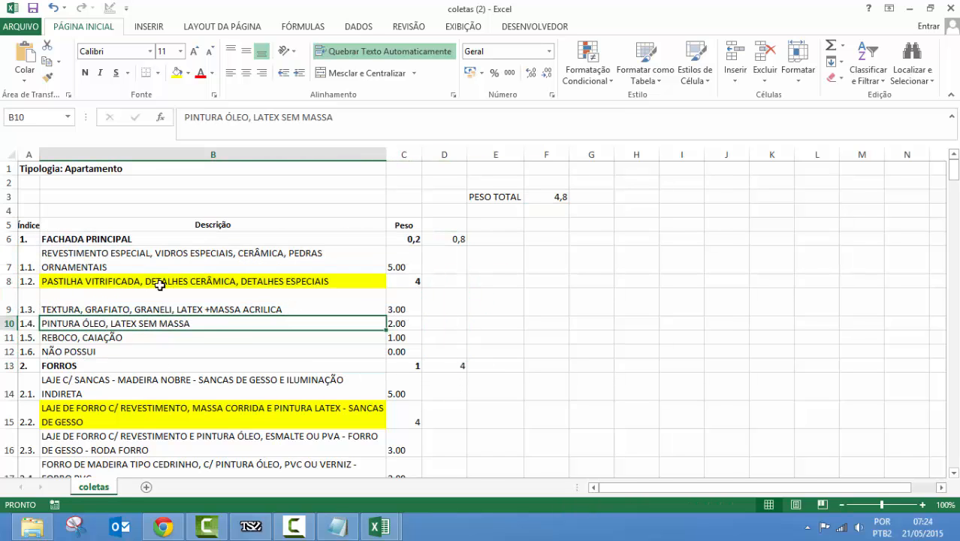
scroll(234, 328, "down", 11)
scroll(202, 293, "down", 1)
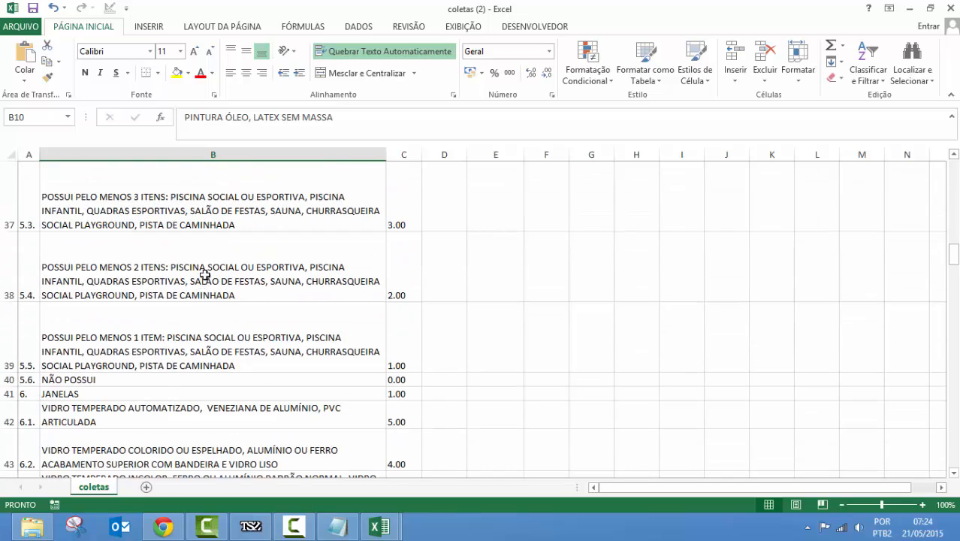
scroll(240, 276, "down", 6)
middle_click(268, 296)
Switch to the IMOV finishes report in the browser and review its categories and weights from last to first.
key("alt+Tab")
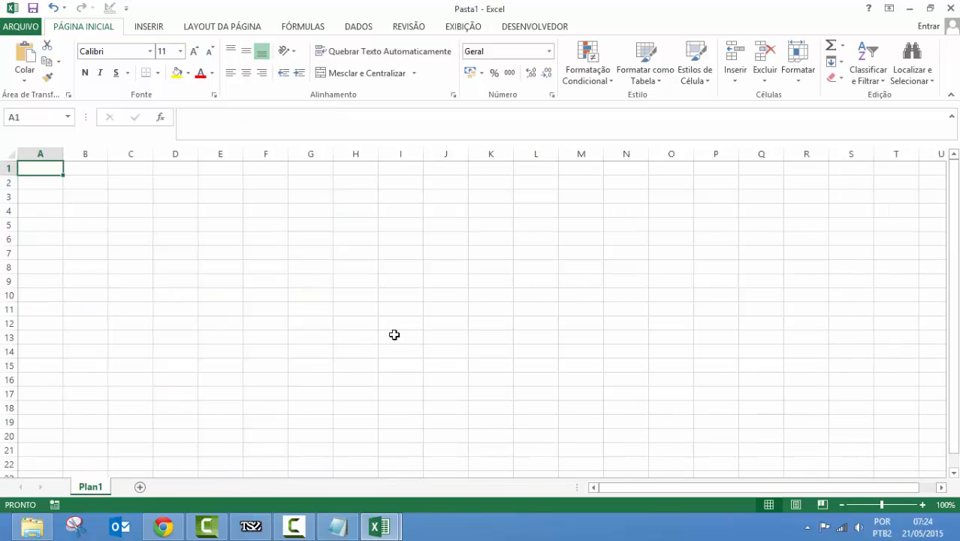
key("alt+Tab")
key("alt+Tab")
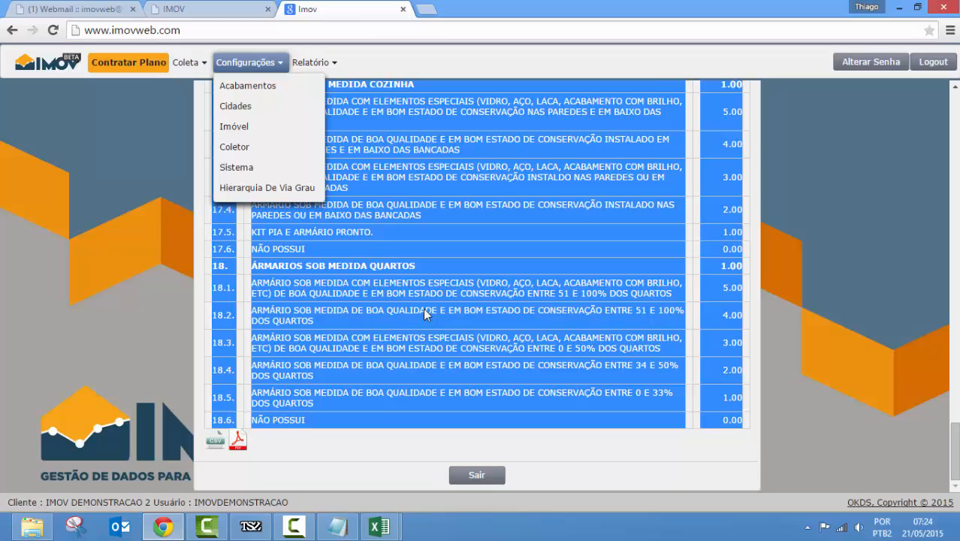
left_click(351, 431)
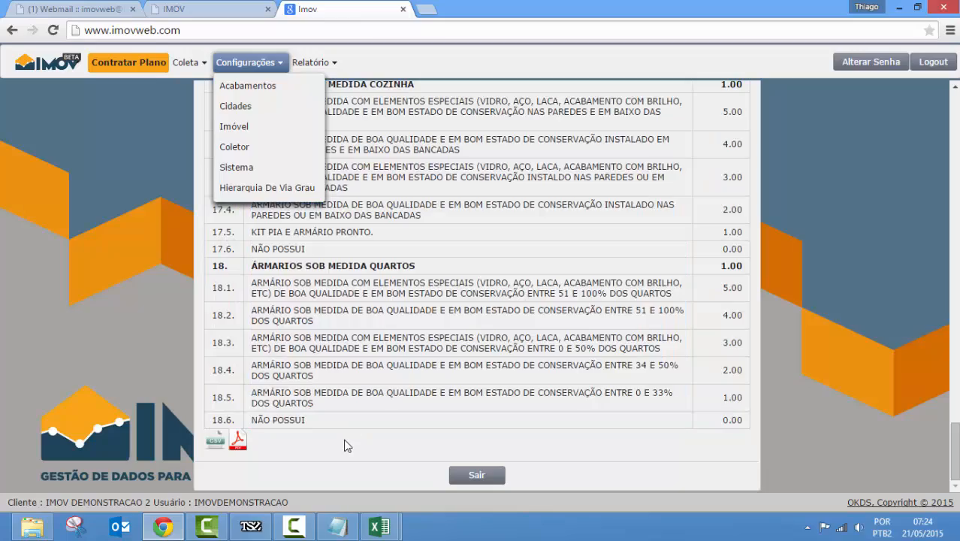
scroll(342, 345, "up", 8)
scroll(342, 345, "down", 8)
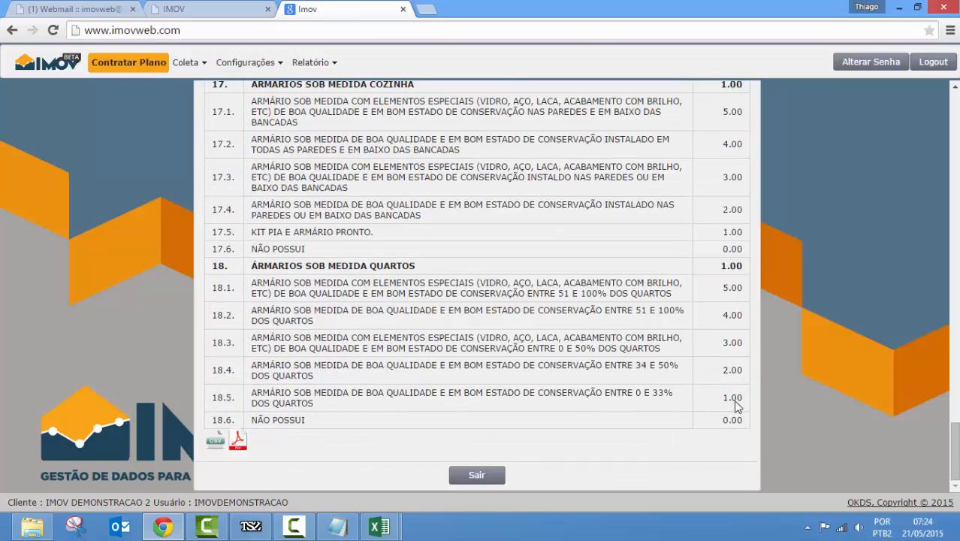
scroll(744, 326, "up", 1)
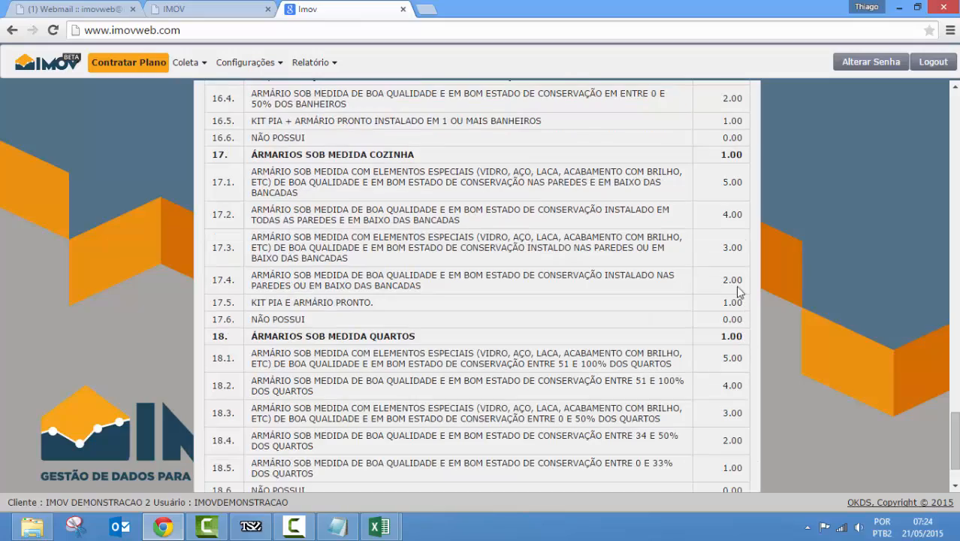
scroll(770, 278, "up", 20)
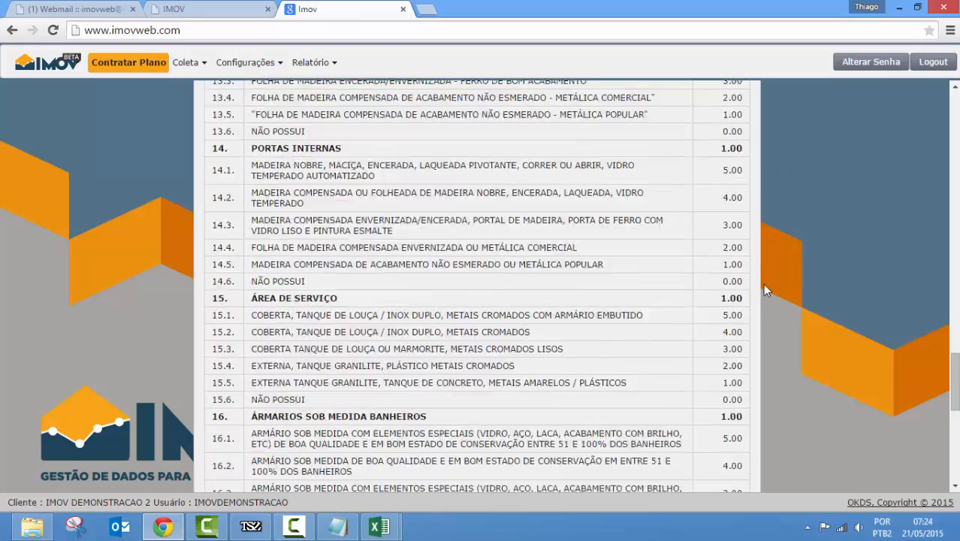
scroll(772, 323, "up", 15)
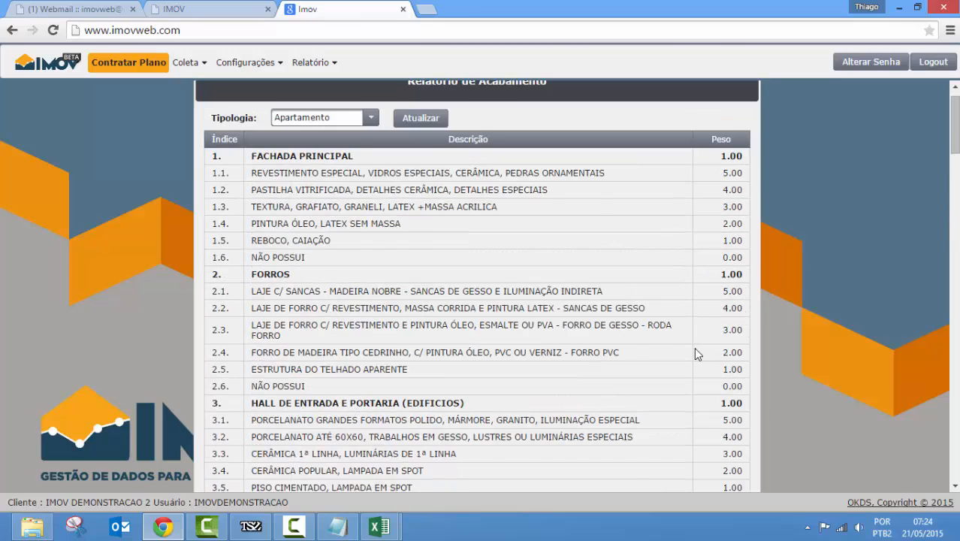
scroll(695, 347, "up", 1)
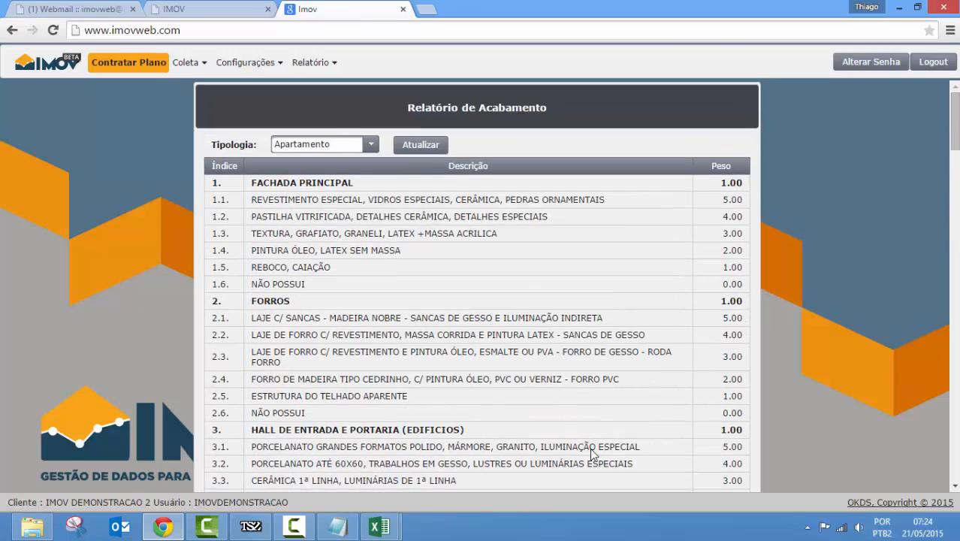
Open the Windows Calculator and multiply the 18 finish categories by a weight of 3.
key("super+r")
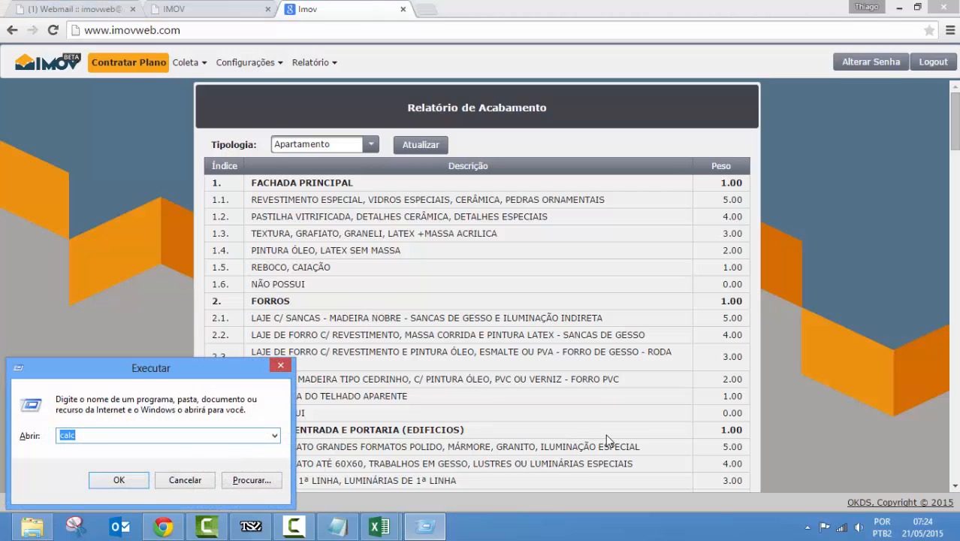
key("Return")
type("3")
key("Return")
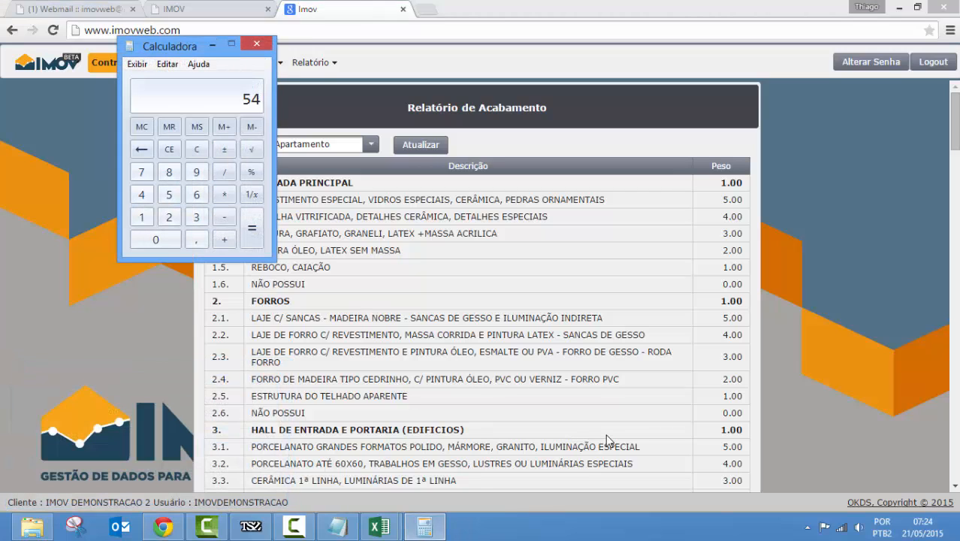
Divide the calculated total by 3 and multiply it by 4 for a uniform weight of 4.
mouse_move(279, 67)
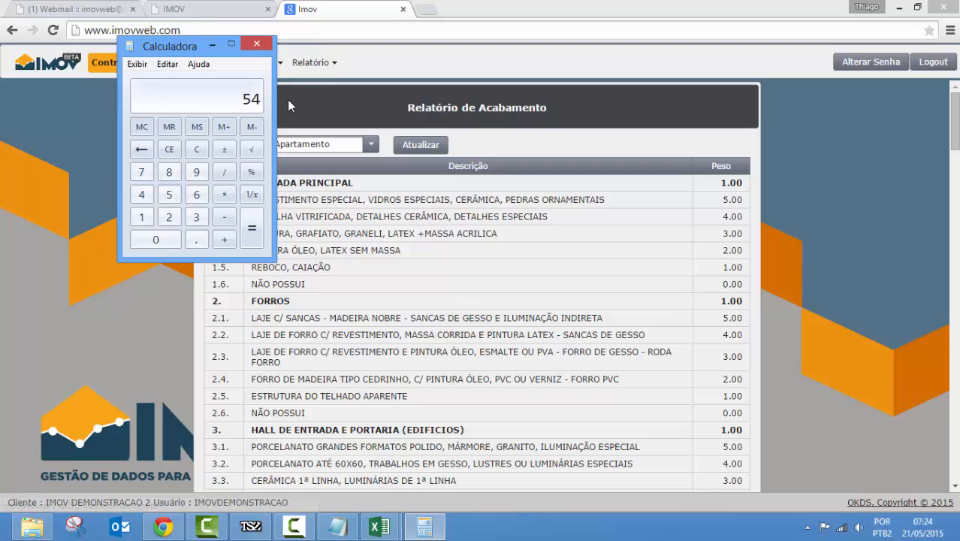
type("/3")
key("Return")
type("*4")
key("Return")
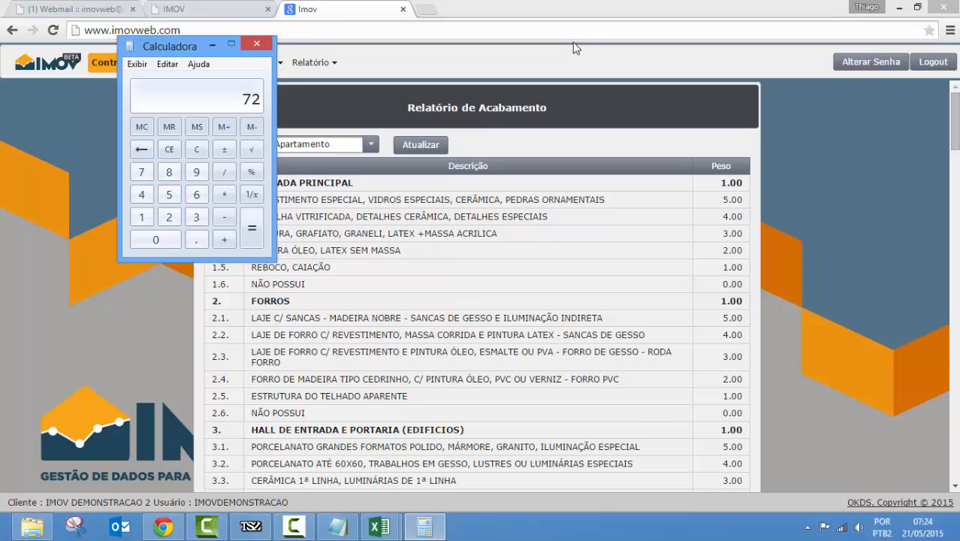
Calculate a mixed weight total using 9*4 and 27, and close the Calculator.
type("9*4")
type("27")
key("Return")
left_click(262, 44)
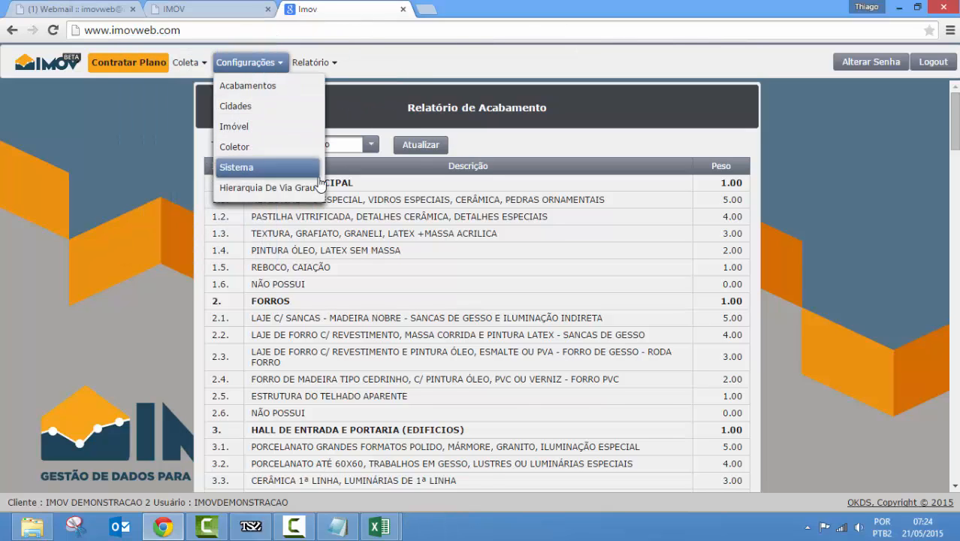
Switch to the coletas workbook in Excel and look again at the example weights and PESO TOTAL.
key("alt+Tab")
left_click(416, 252)
scroll(423, 163, "up", 19)
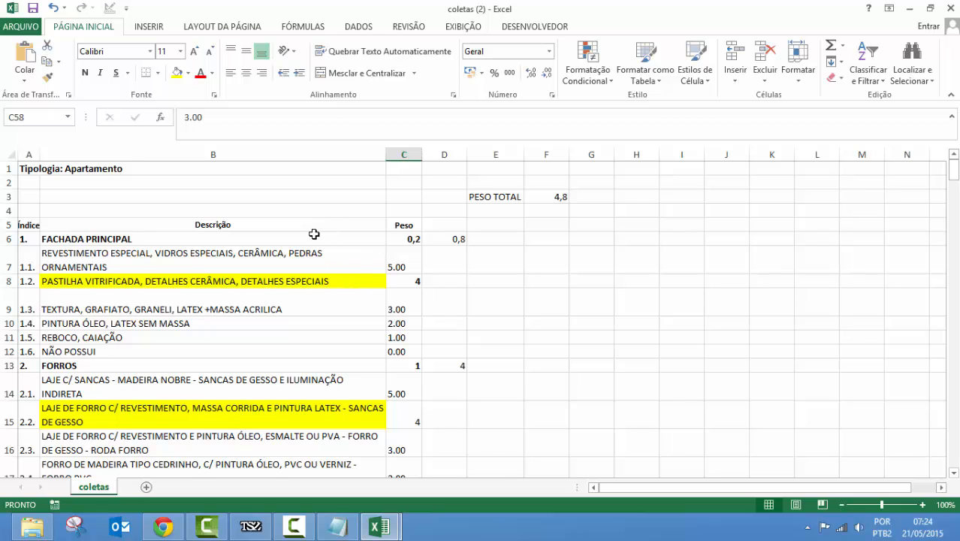
Return to IMOV and show the Acabamento report for the typology Sala/Salão c/ Vitrine.
key("alt+Tab")
left_click(366, 144)
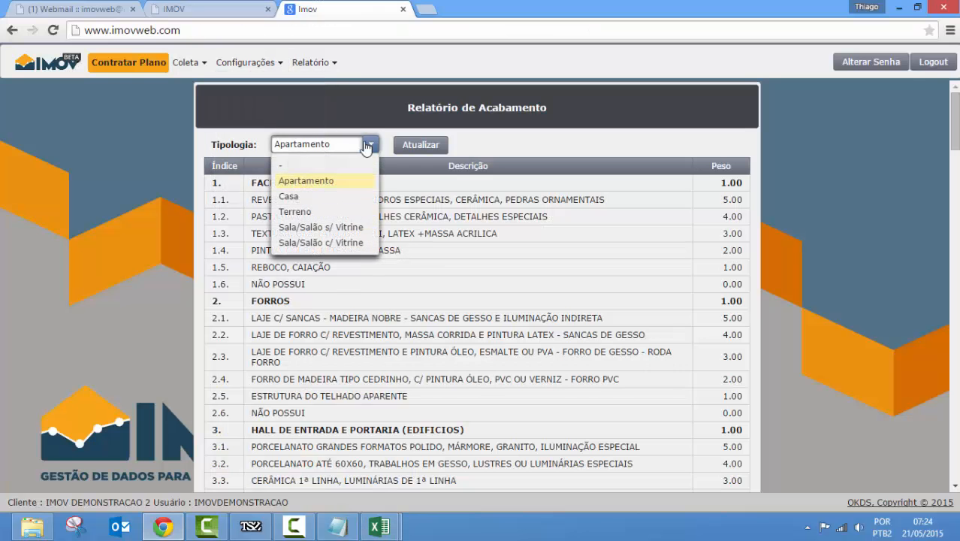
left_click(305, 116)
left_click(312, 63)
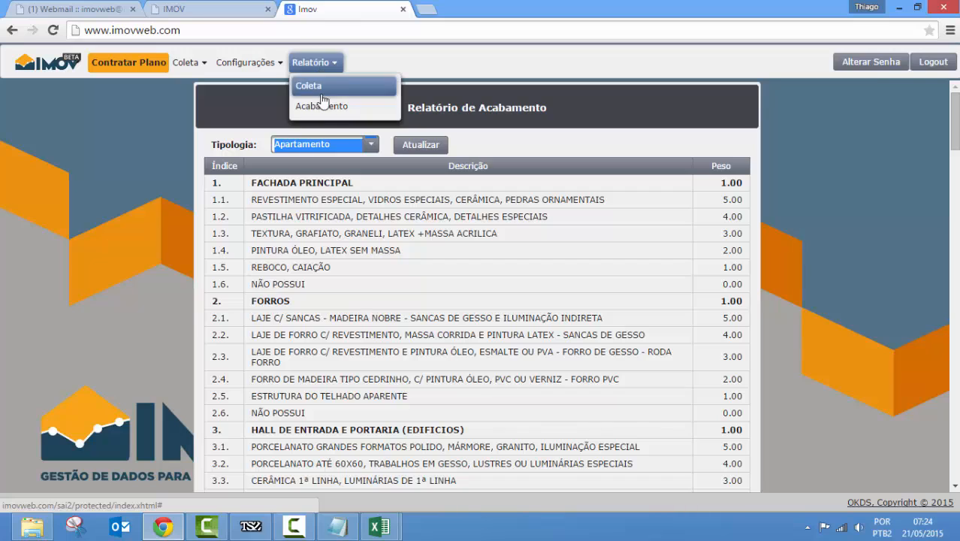
left_click(338, 109)
left_click(361, 144)
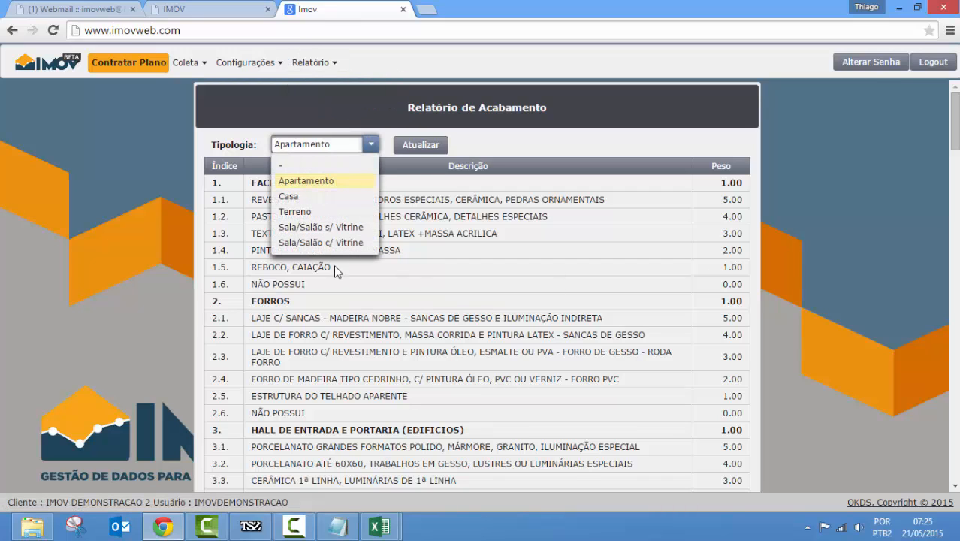
left_click(344, 247)
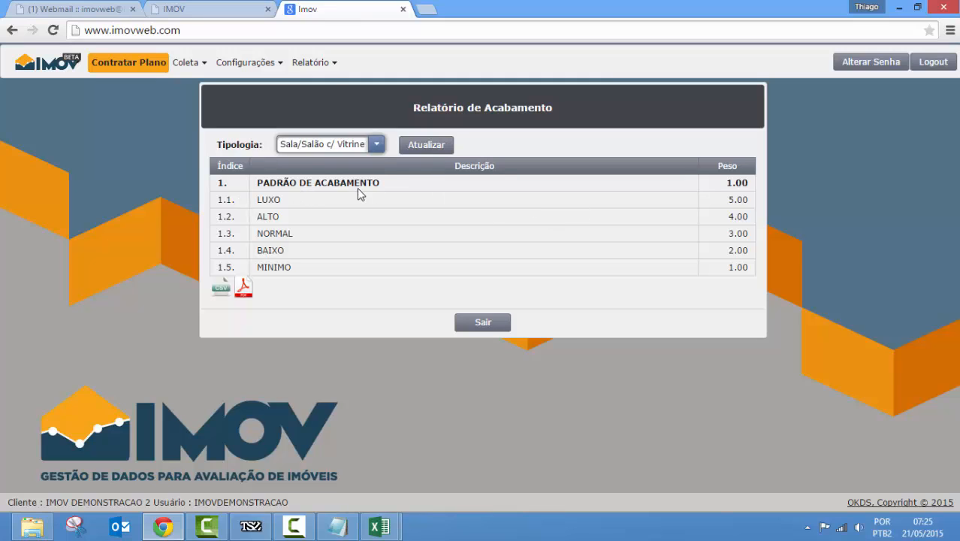
left_click(742, 192)
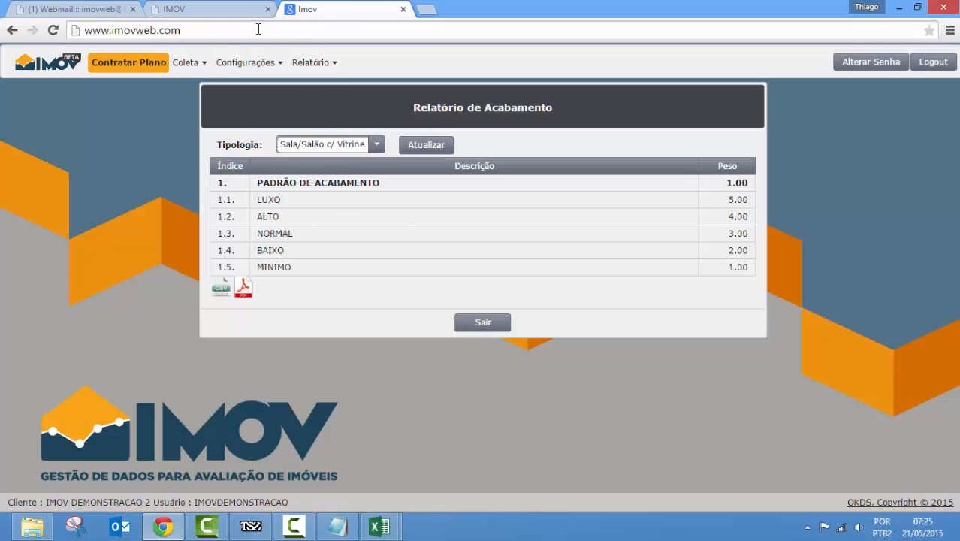
Start registering a new Coleta and set its Tipologia to APARTAMENTO.
left_click(226, 66)
mouse_move(194, 75)
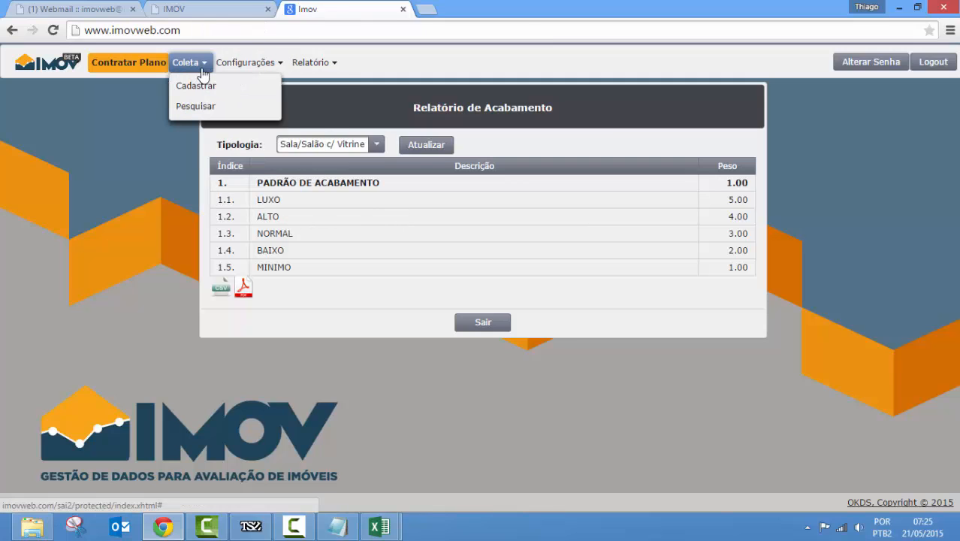
left_click(204, 88)
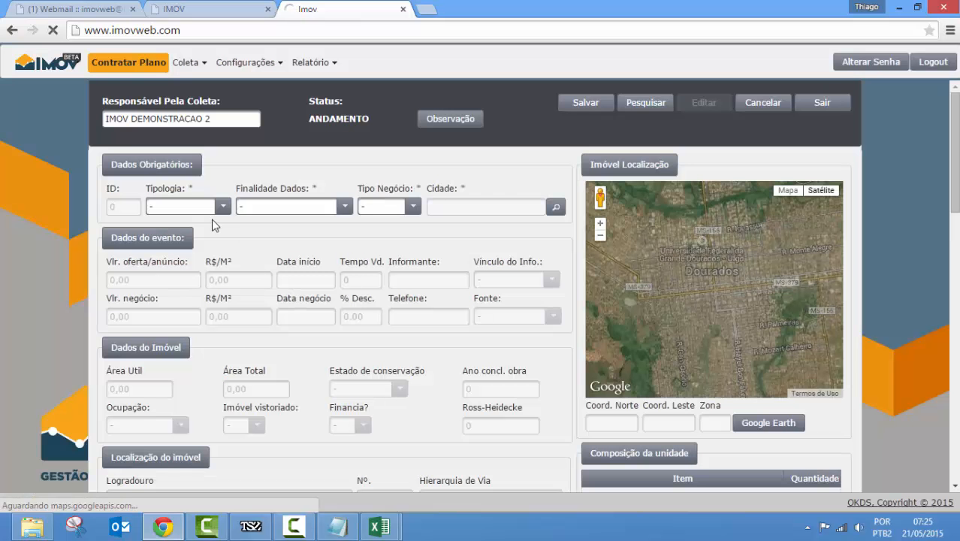
left_click(202, 206)
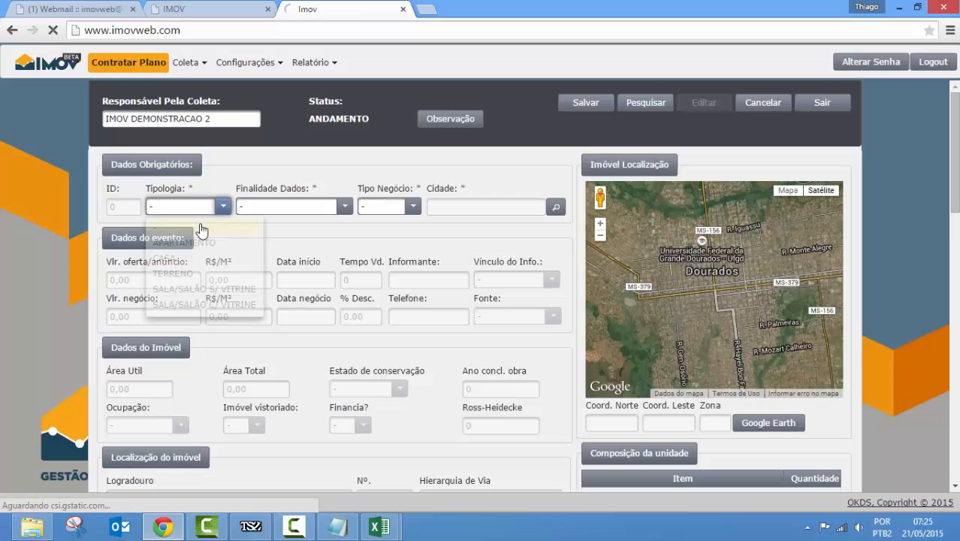
left_click(186, 242)
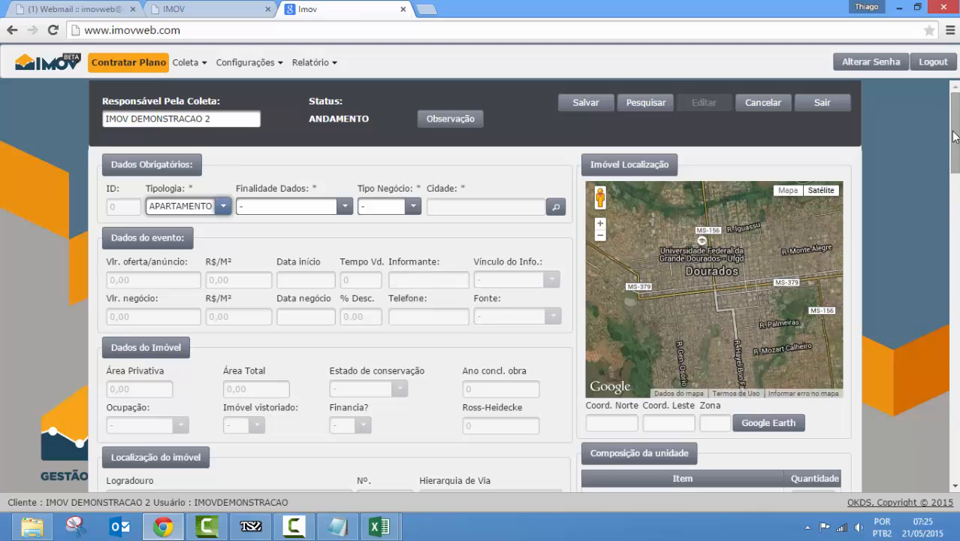
Examine the apartment's Acabamento table, with its Opção and Percentual columns, in the Coleta form.
scroll(899, 322, "down", 10)
scroll(901, 285, "up", 3)
scroll(903, 278, "up", 1)
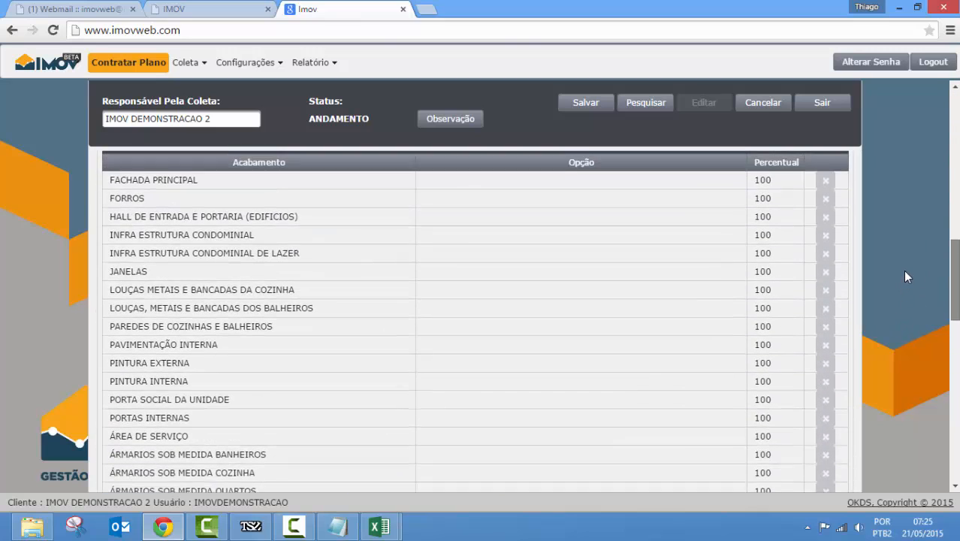
scroll(903, 282, "down", 1)
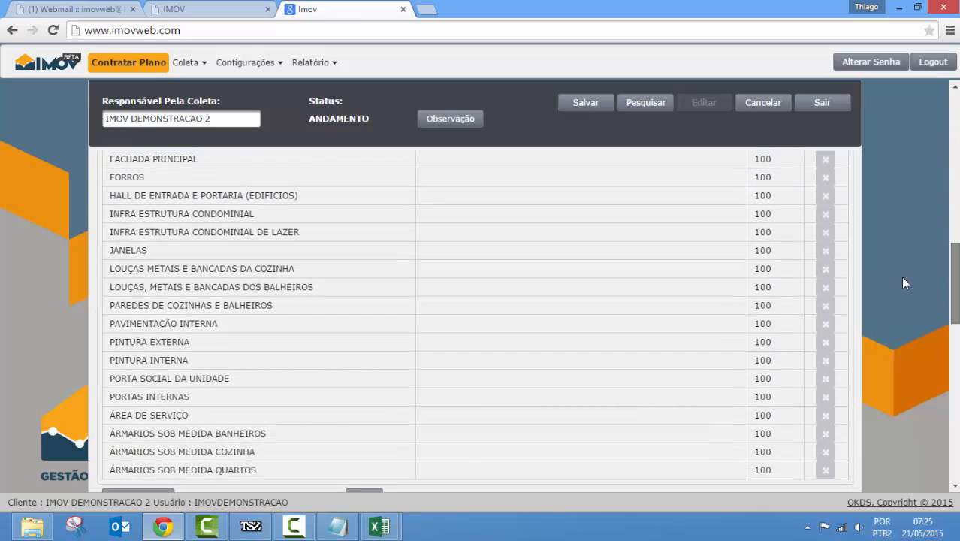
Change the new Coleta's Tipologia to SALA/SALÃO C/ VITRINE.
scroll(900, 272, "up", 7)
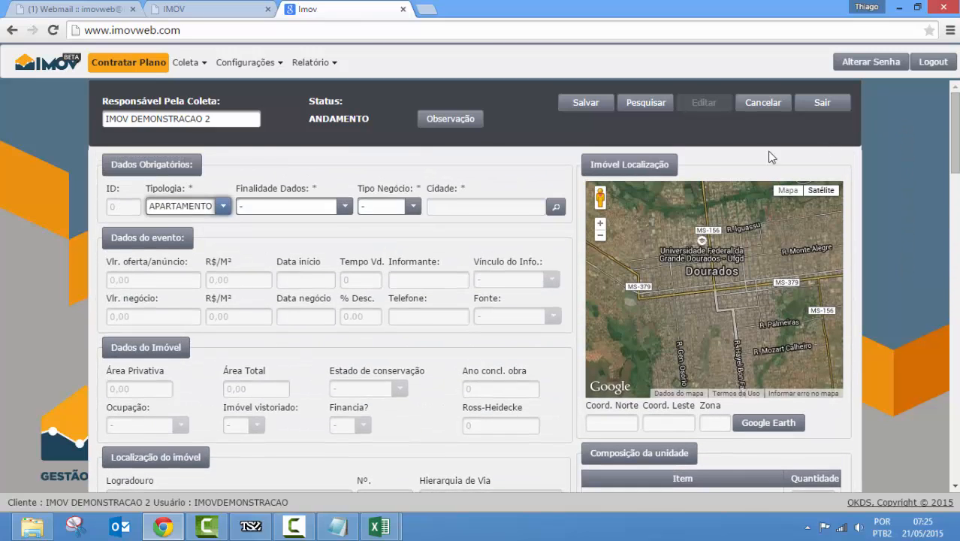
left_click(206, 207)
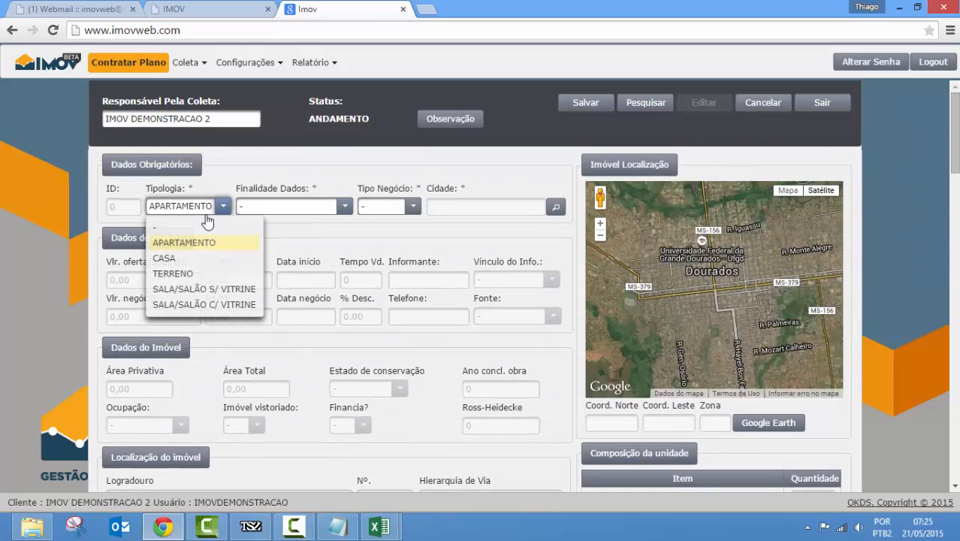
left_click(212, 305)
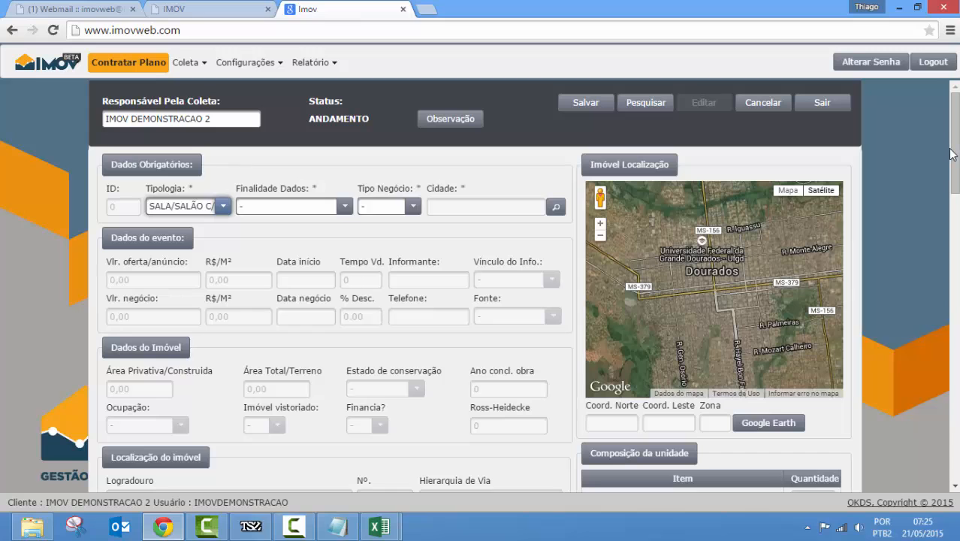
Find the Padrão de acabamento table in the Coleta form and try to choose an Opção for it.
scroll(923, 337, "down", 10)
scroll(894, 432, "down", 4)
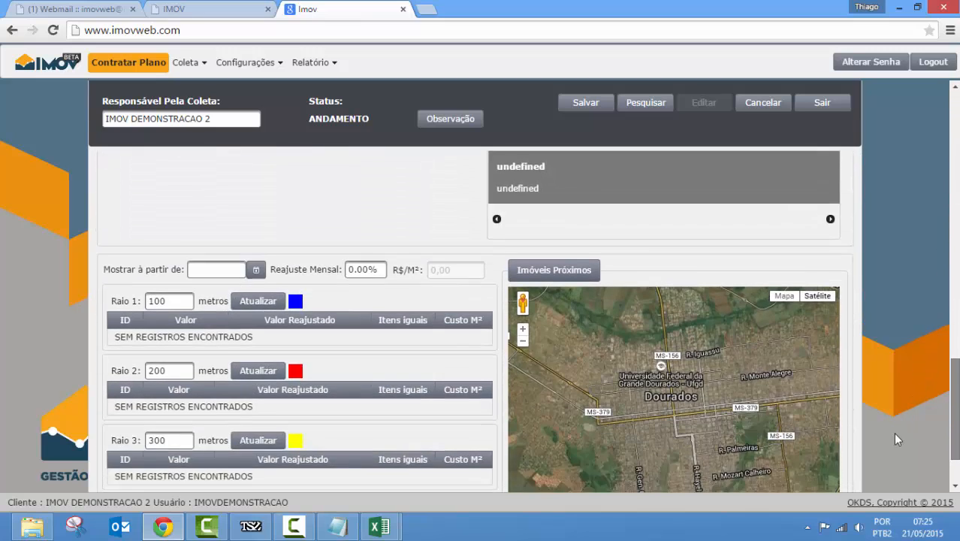
scroll(896, 317, "up", 7)
scroll(898, 297, "up", 2)
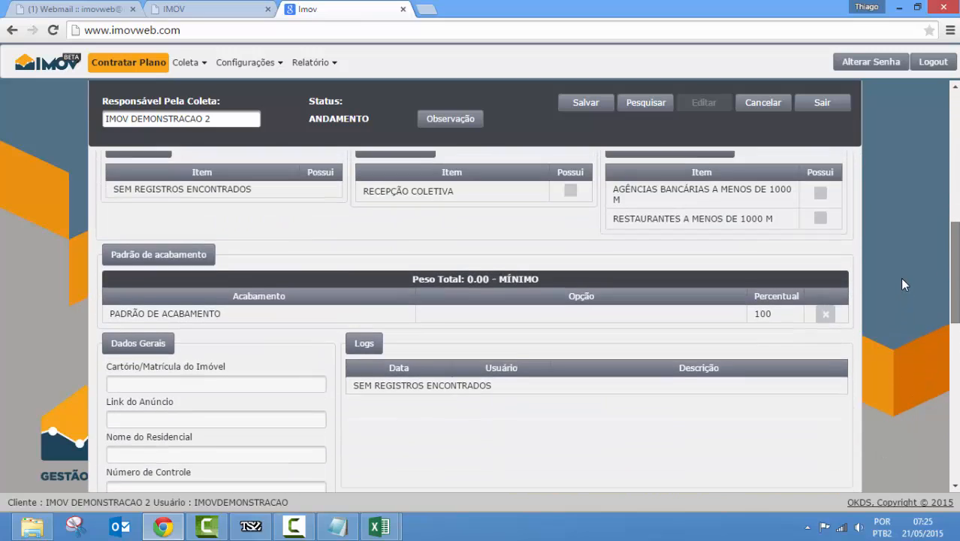
left_click(432, 323)
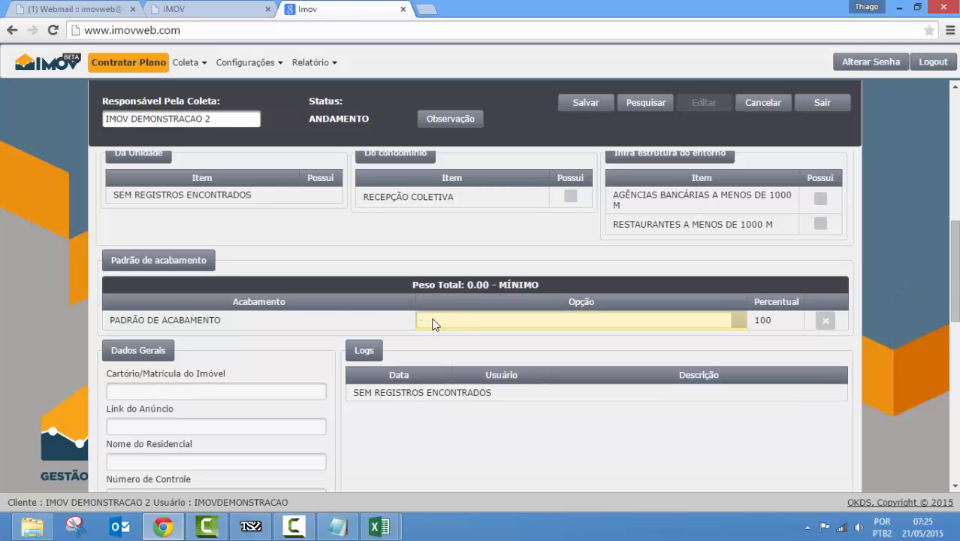
left_click(304, 316)
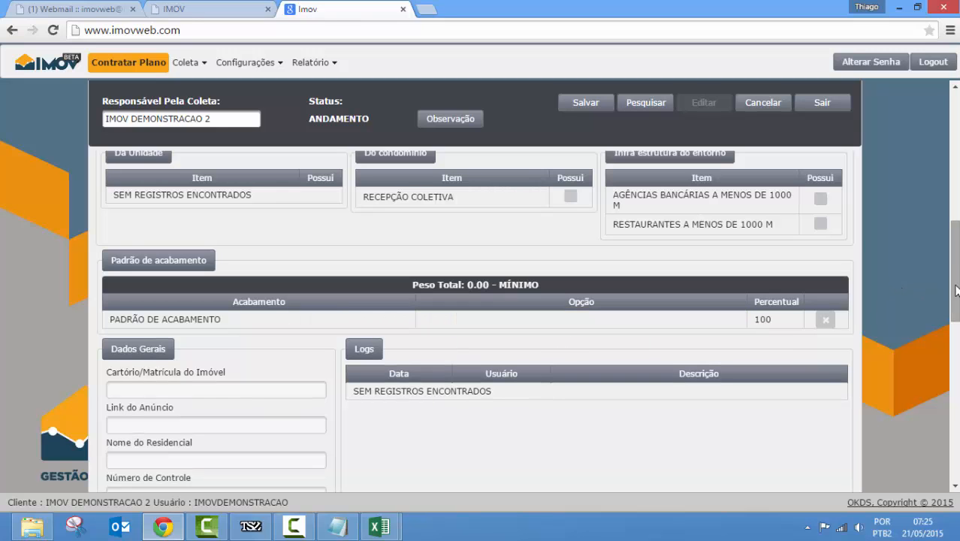
Set the Coleta's Finalidade Dados to DADOS DO MERCADO and its Tipo Negócio to VENDA.
scroll(444, 227, "up", 6)
left_click(346, 208)
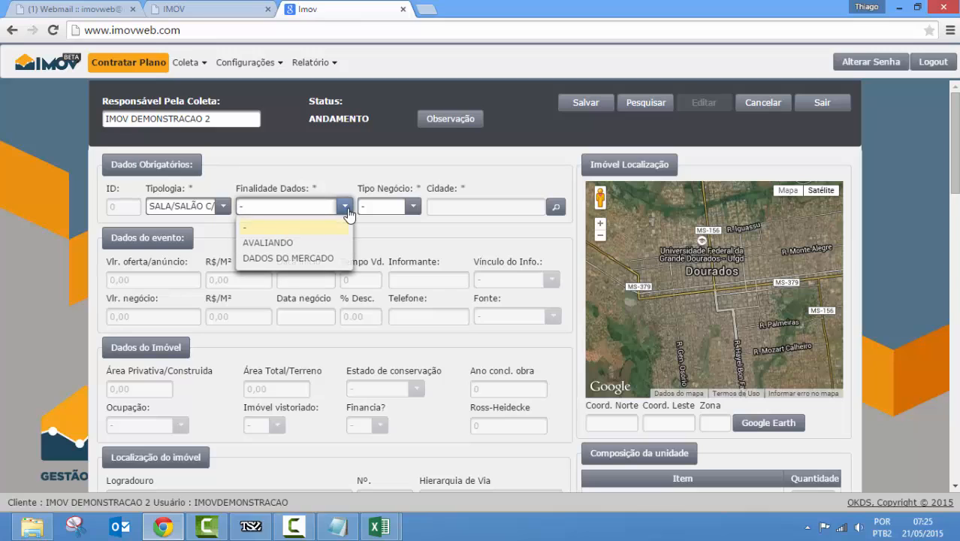
left_click(325, 247)
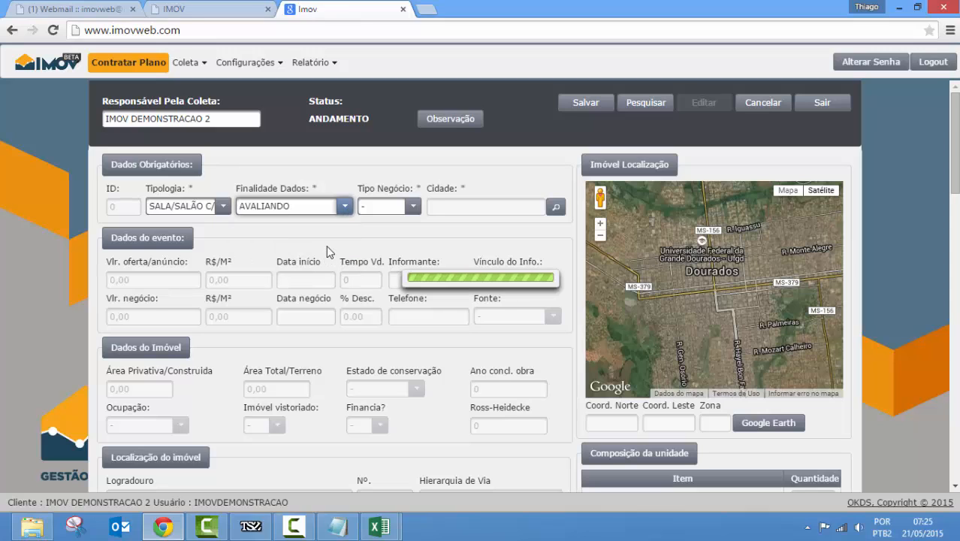
left_click(337, 206)
left_click(306, 259)
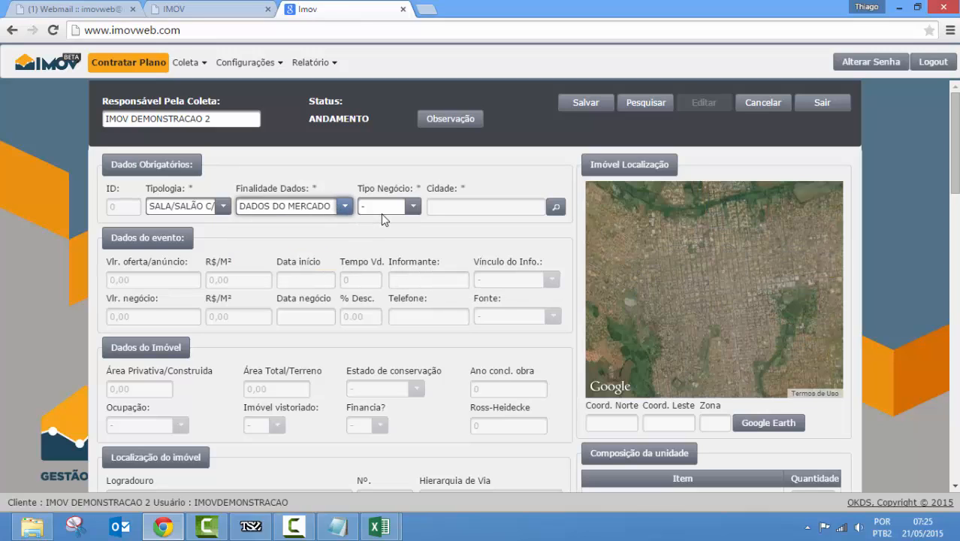
left_click(381, 210)
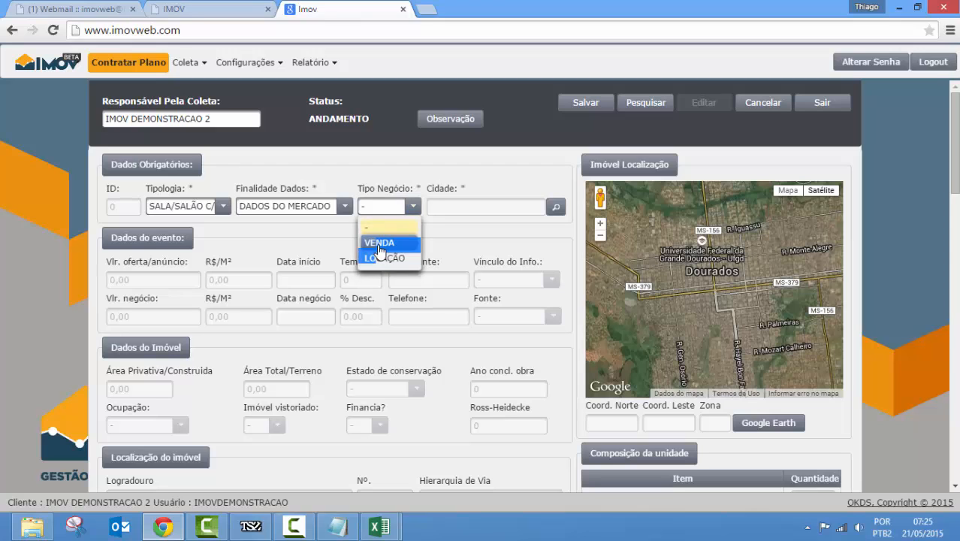
left_click(380, 243)
Look up the cities for the Coleta and select DOURADOS as its Cidade.
left_click(556, 206)
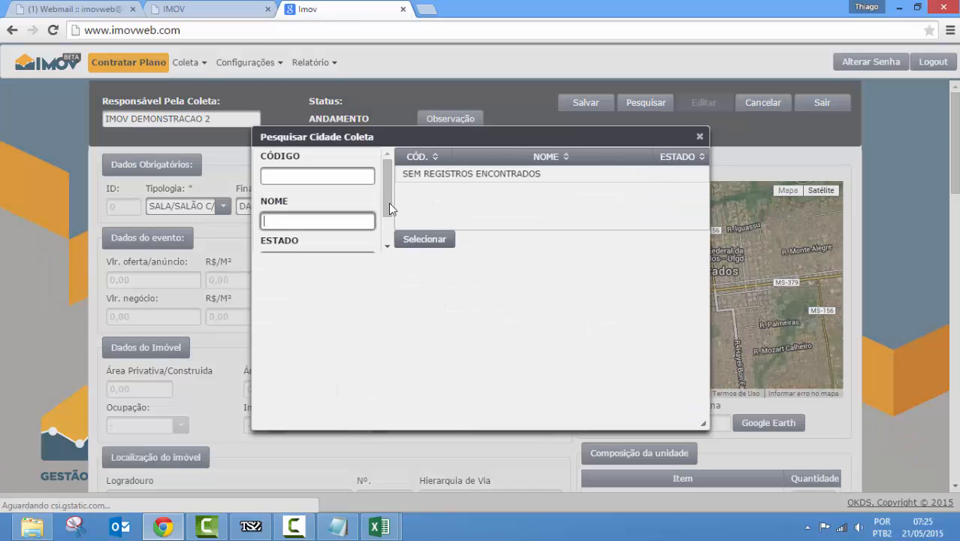
left_click(451, 192)
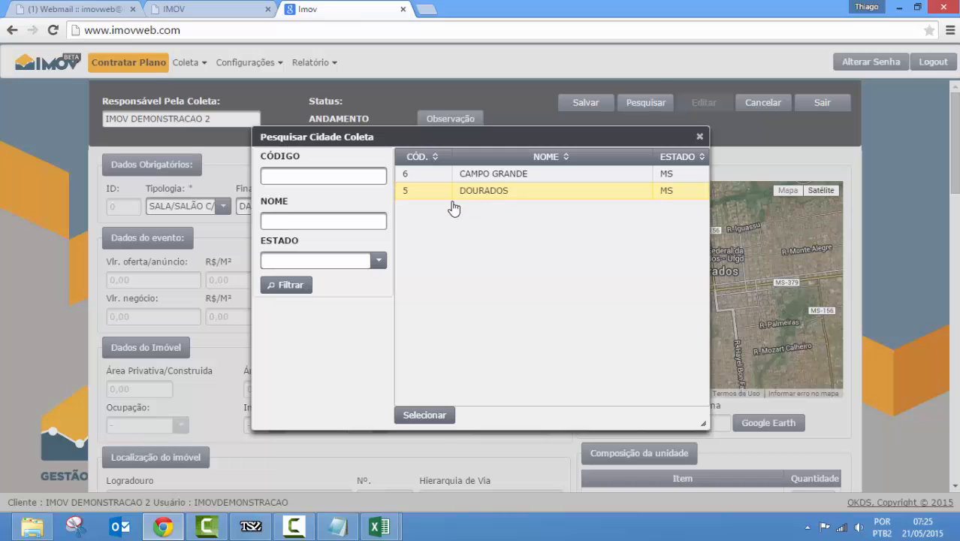
left_click(424, 417)
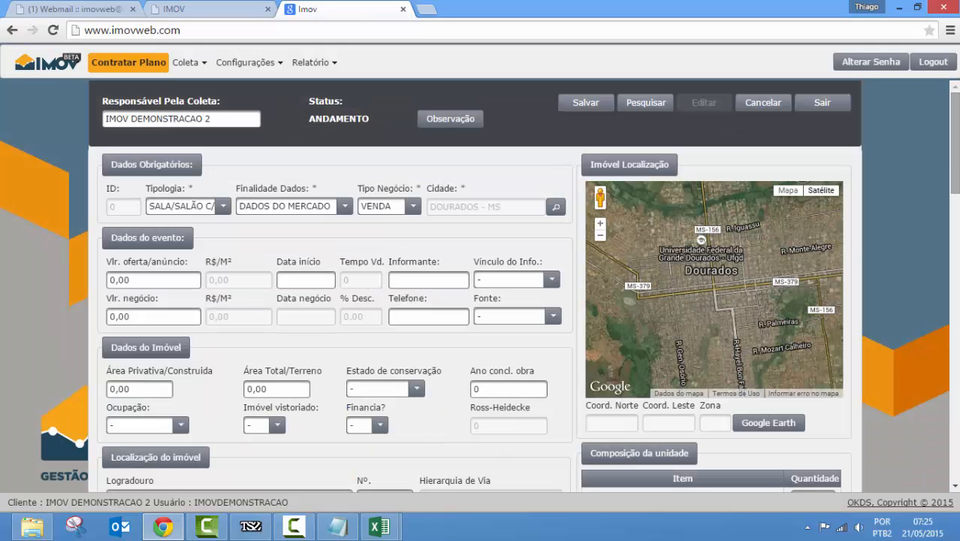
Set the Opção of PADRÃO DE ACABAMENTO to 4.00 - ALTO and check the Peso Total heading above it.
left_click_drag(958, 184, 924, 292)
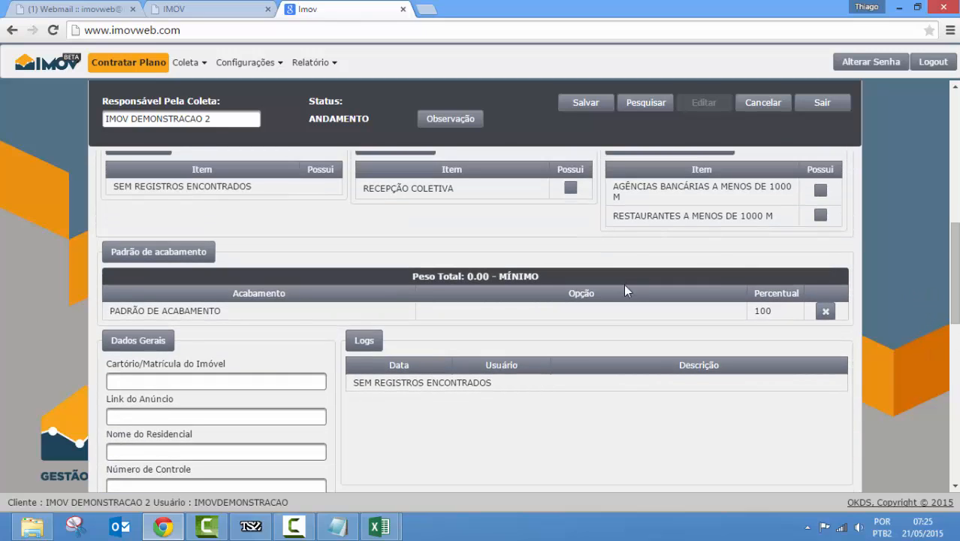
left_click(526, 311)
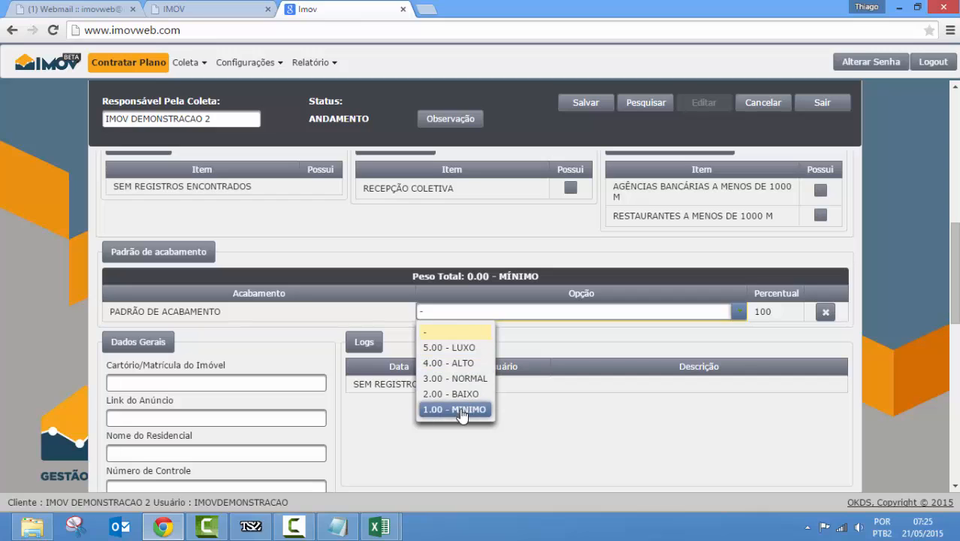
left_click(472, 364)
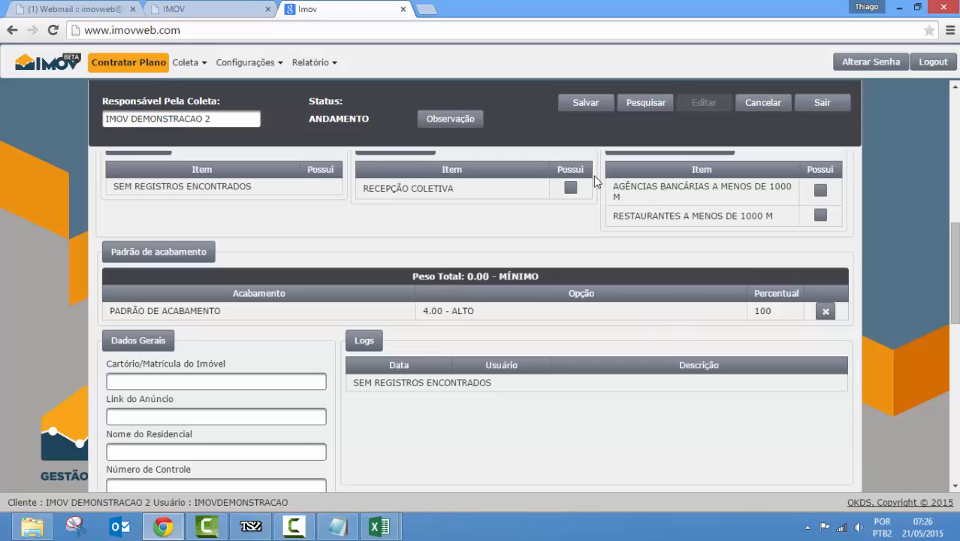
scroll(480, 342, "down", 1)
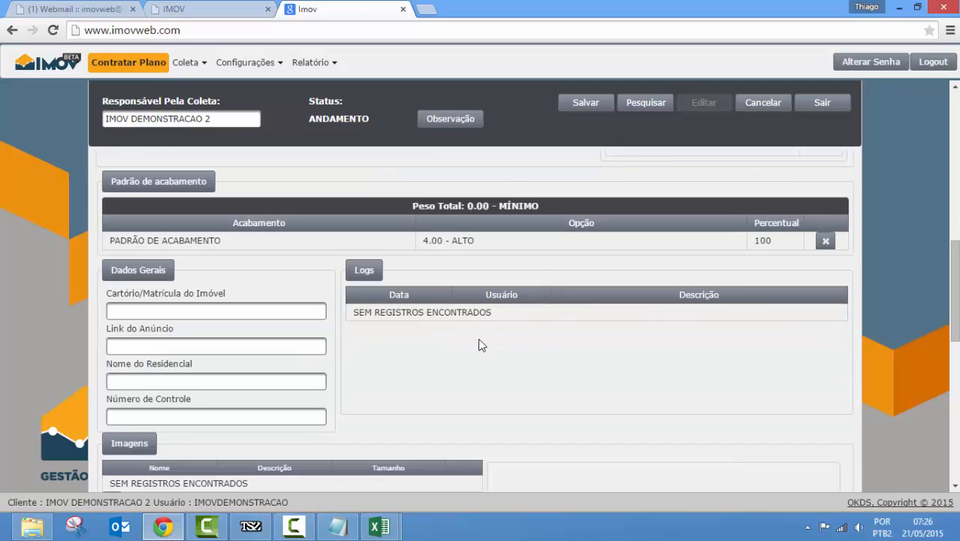
scroll(496, 335, "up", 2)
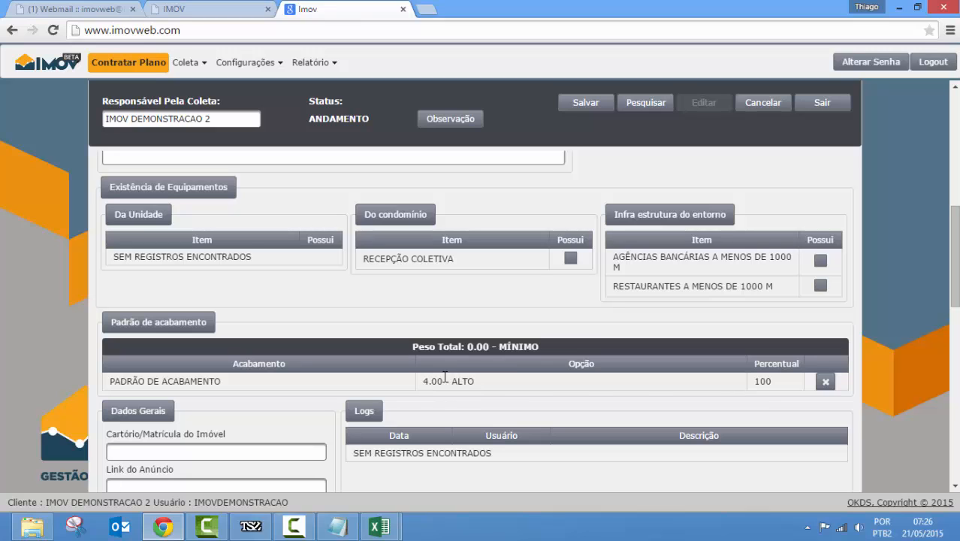
left_click_drag(441, 352, 507, 344)
scroll(452, 337, "up", 3)
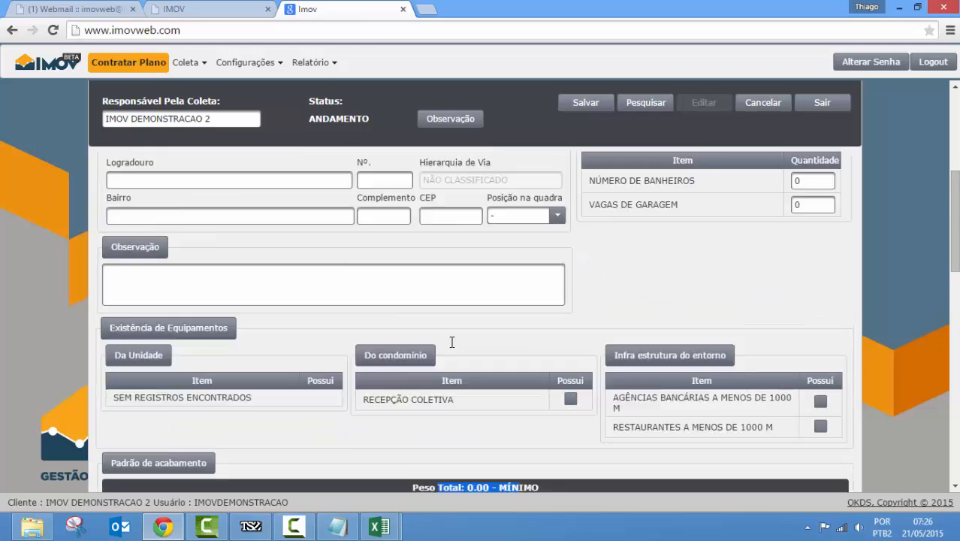
Open the Imóvel configuration for the typology Apartamento and view its Classificação table.
left_click(248, 62)
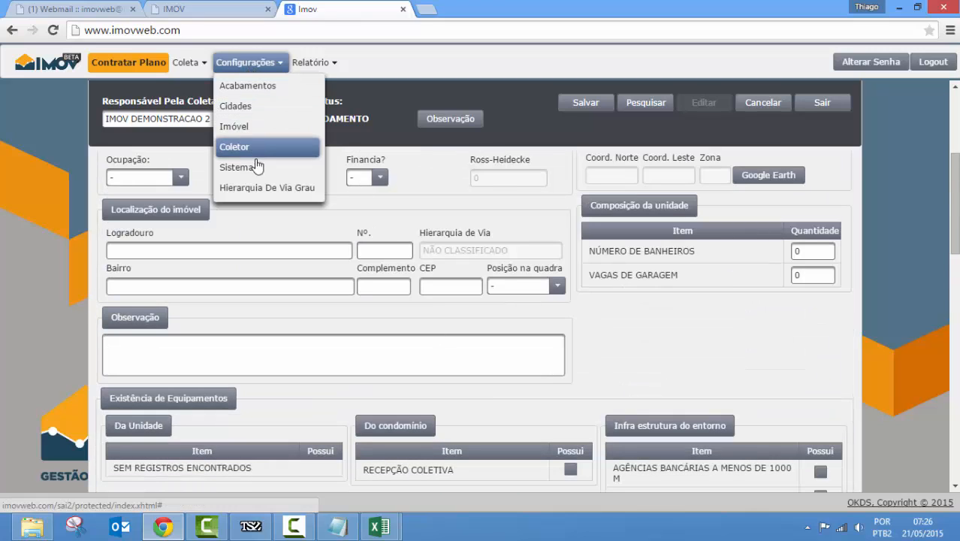
left_click(255, 126)
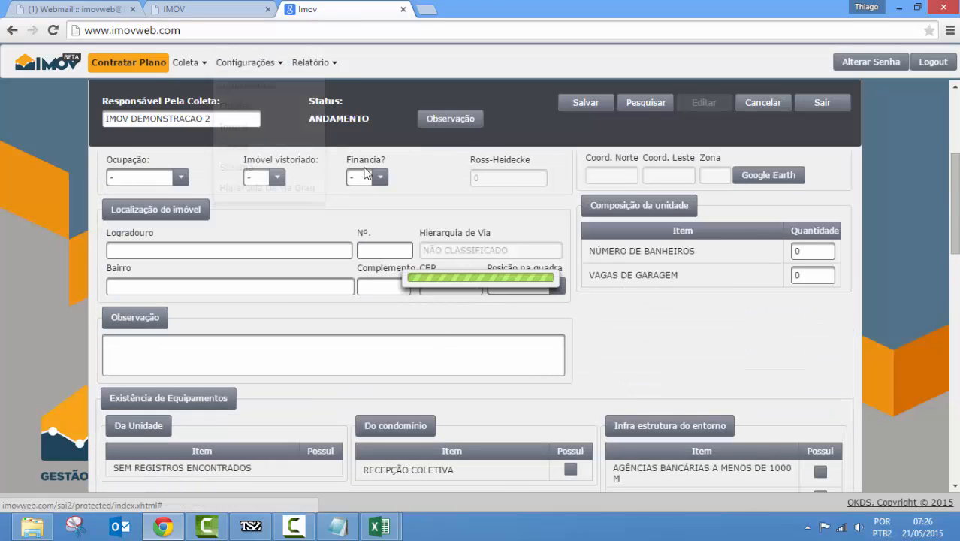
left_click(324, 155)
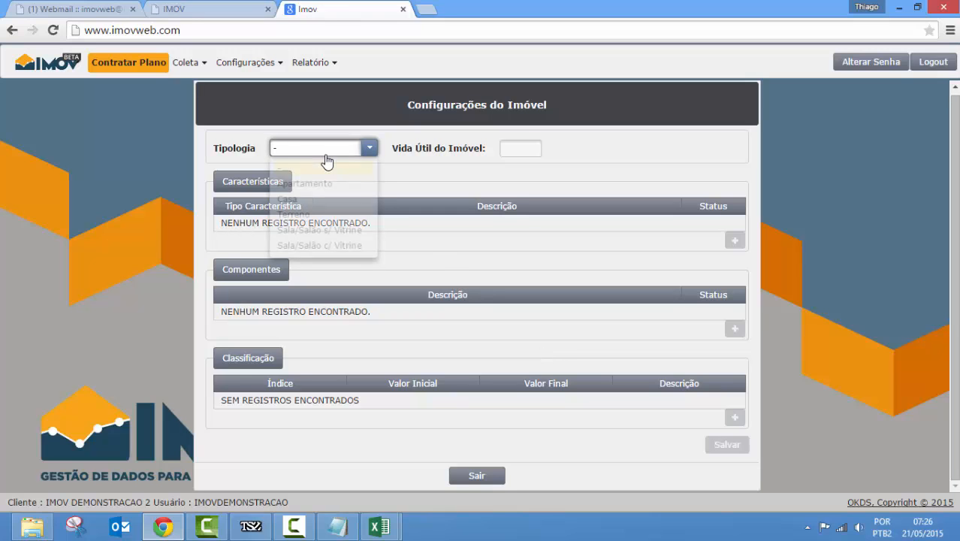
left_click(330, 185)
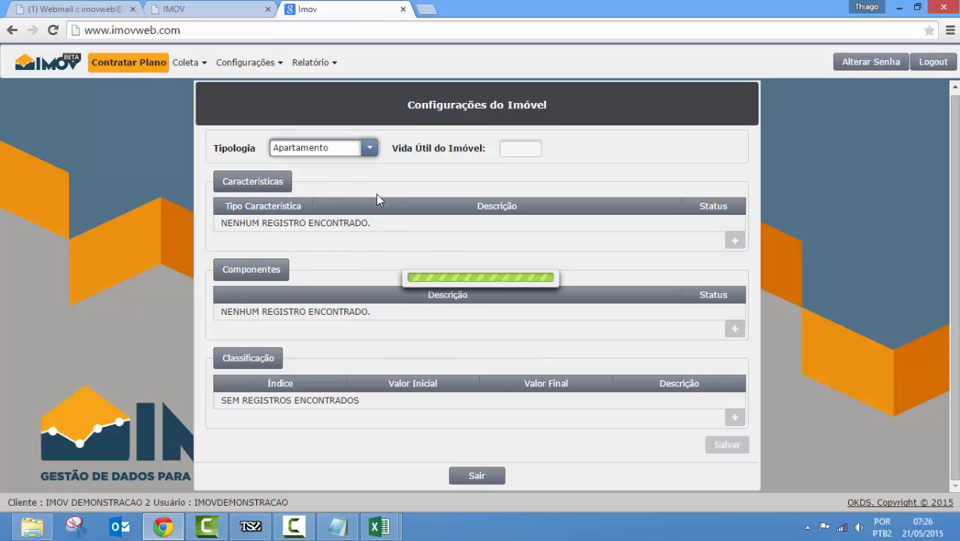
scroll(763, 309, "down", 5)
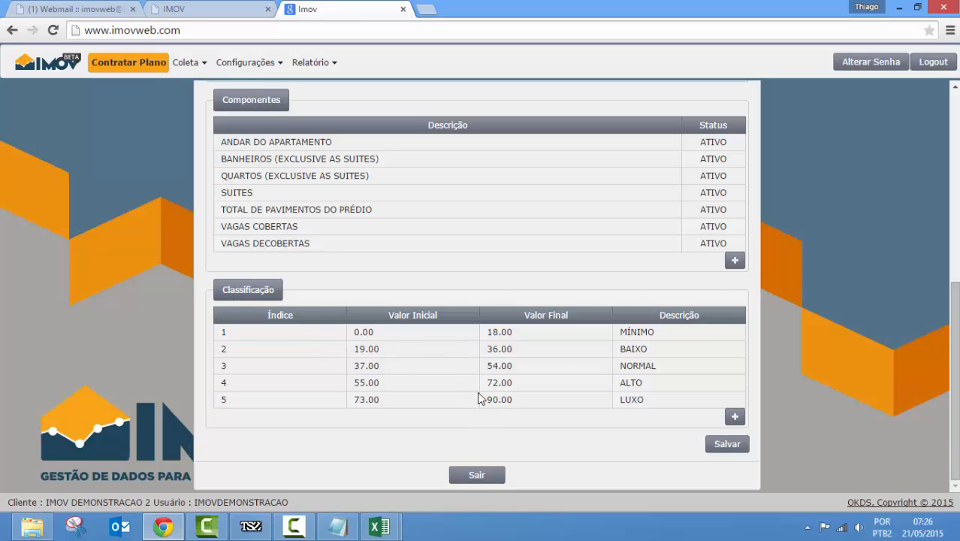
Switch to Excel, calculate 18*5 in cell F6, and compare it with the Classificação table in IMOV.
key("alt+Tab")
key("alt+Tab")
key("alt+Tab")
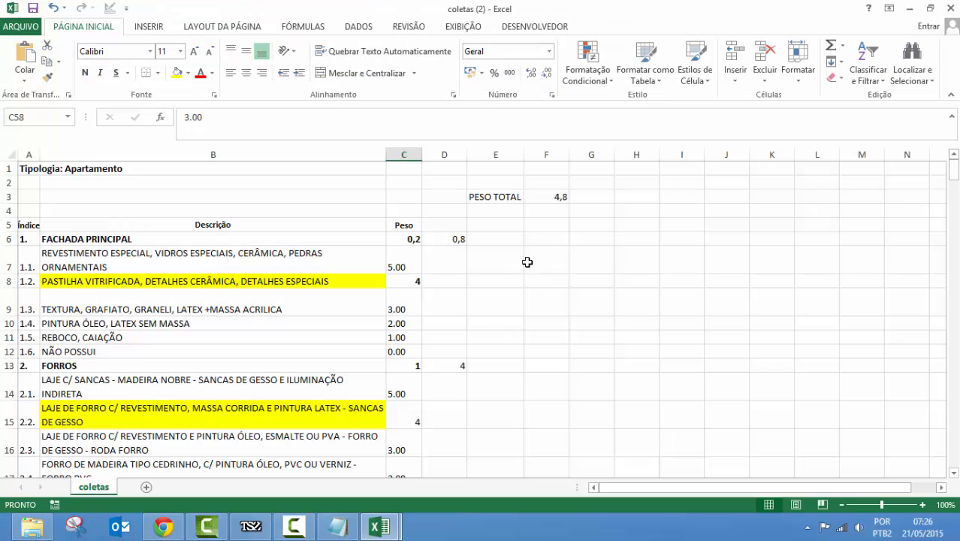
left_click(536, 238)
type("+18*5")
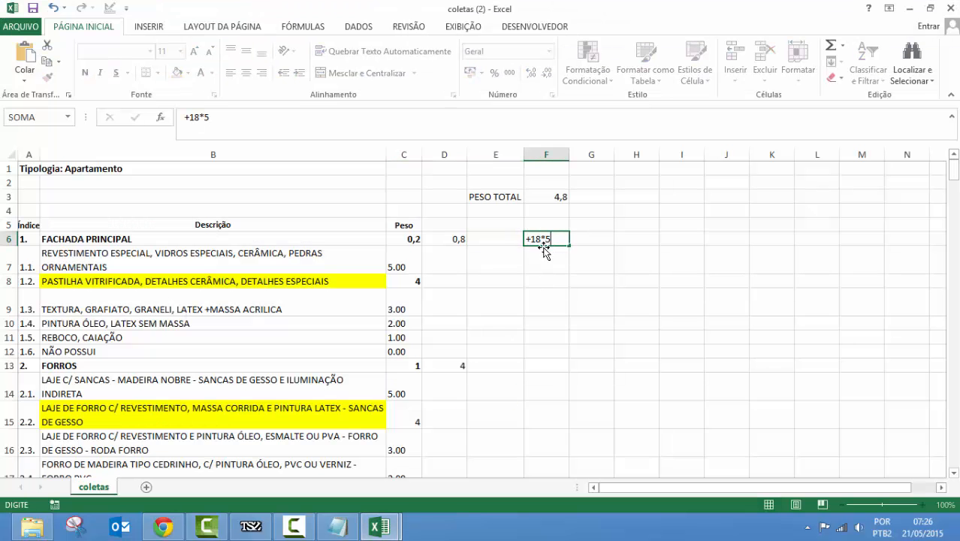
key("Return")
left_click(549, 237)
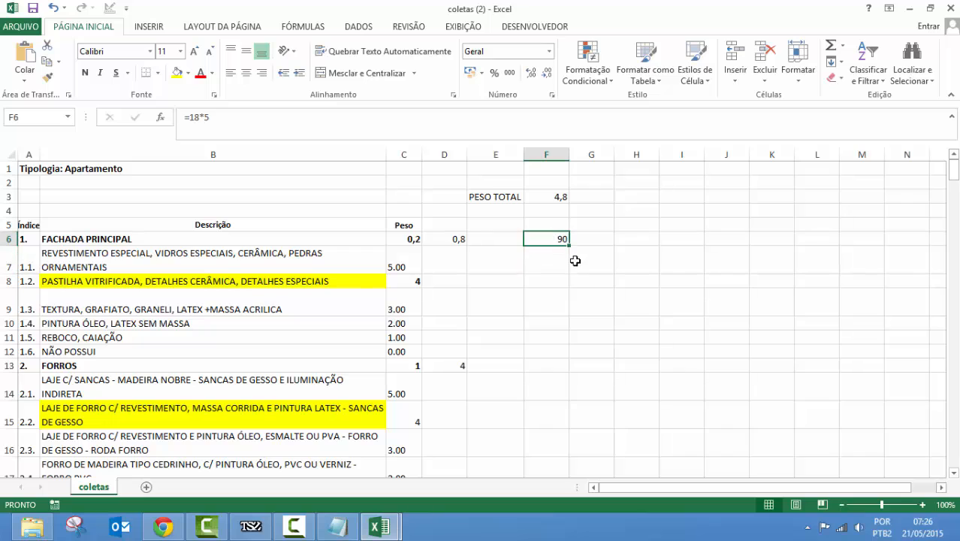
key("alt+Tab")
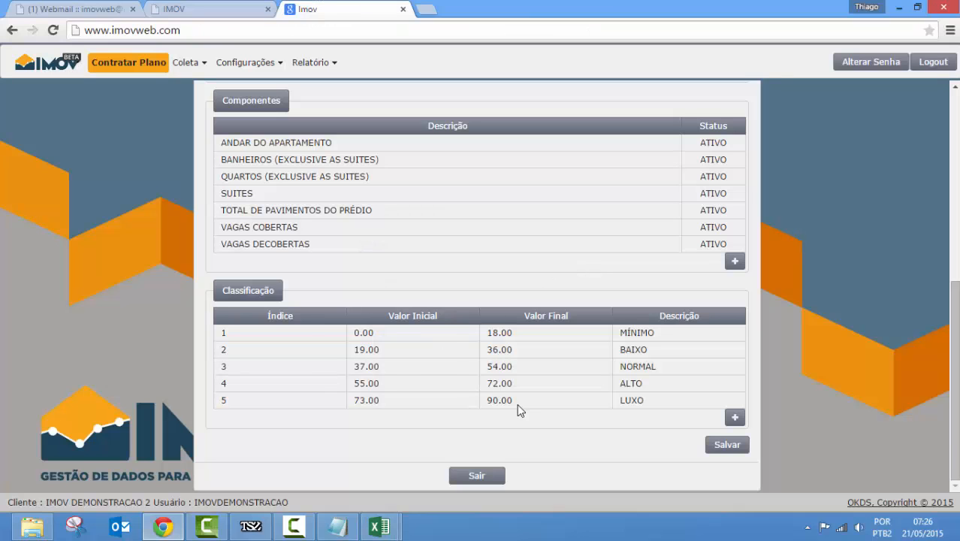
Replace the formula in Excel cell F6 with 18*4 and return to the Classificação table in IMOV.
key("alt+Tab")
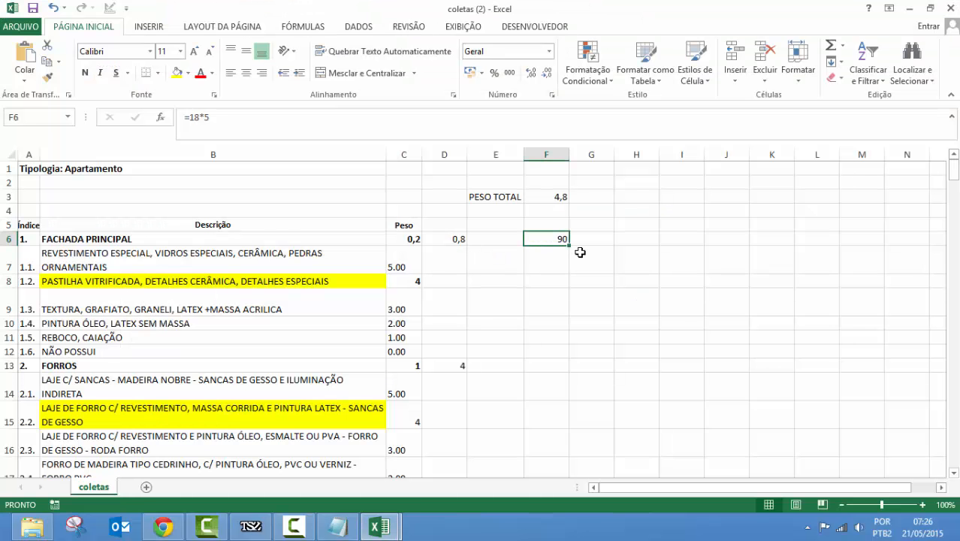
type("=18*5")
key("Return")
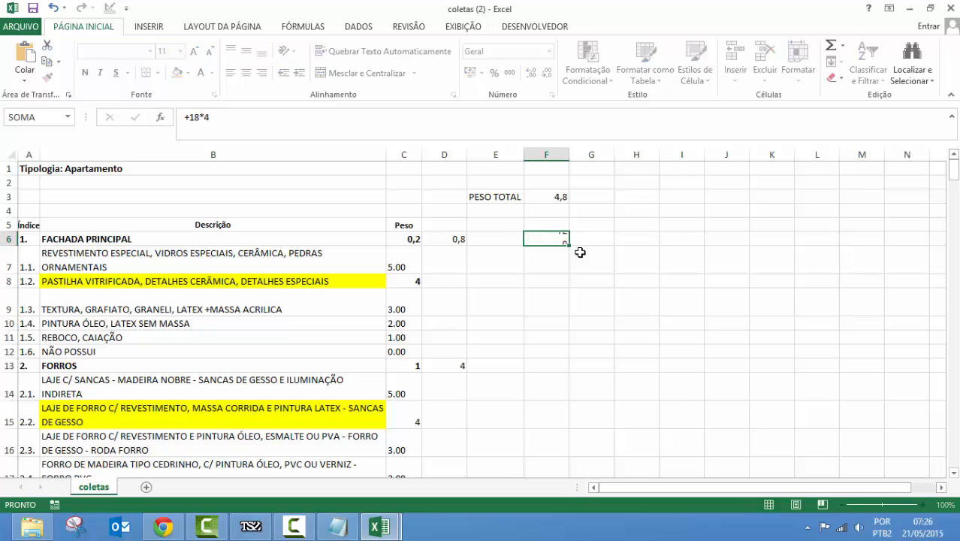
key("alt+Tab")
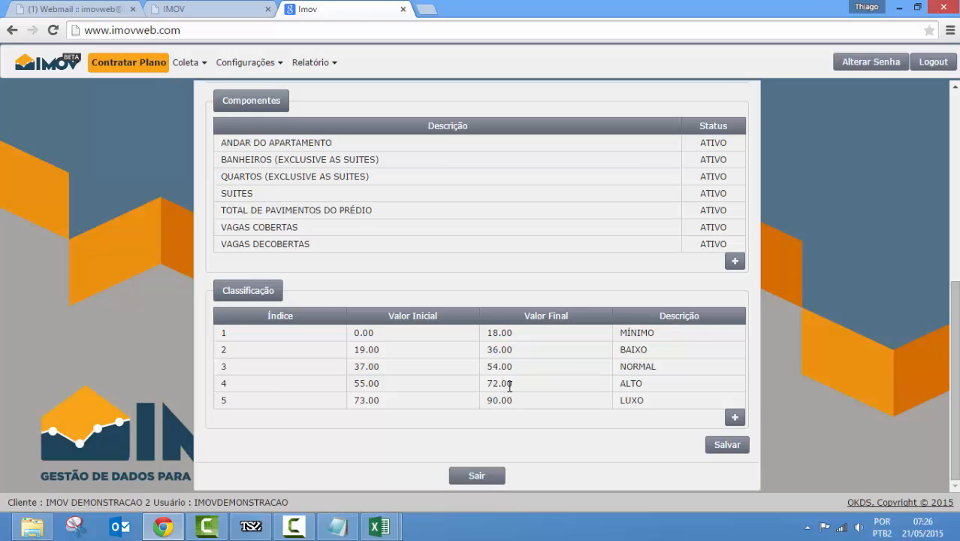
Show that the MÍNIMO row's Valor Inicial, Valor Final and Descrição in the Classificação table can be opened for editing.
scroll(466, 368, "down", 1)
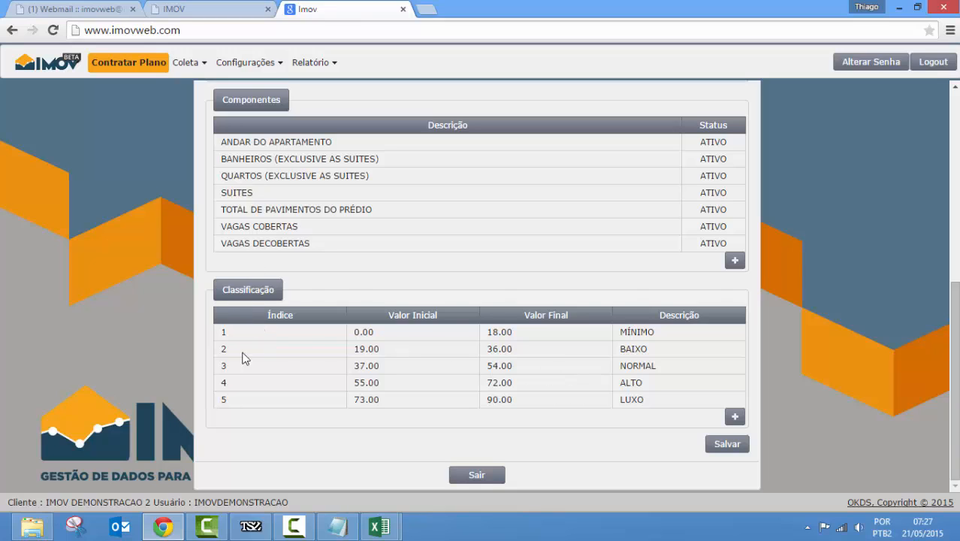
left_click(457, 338)
left_click(531, 341)
double_click(645, 338)
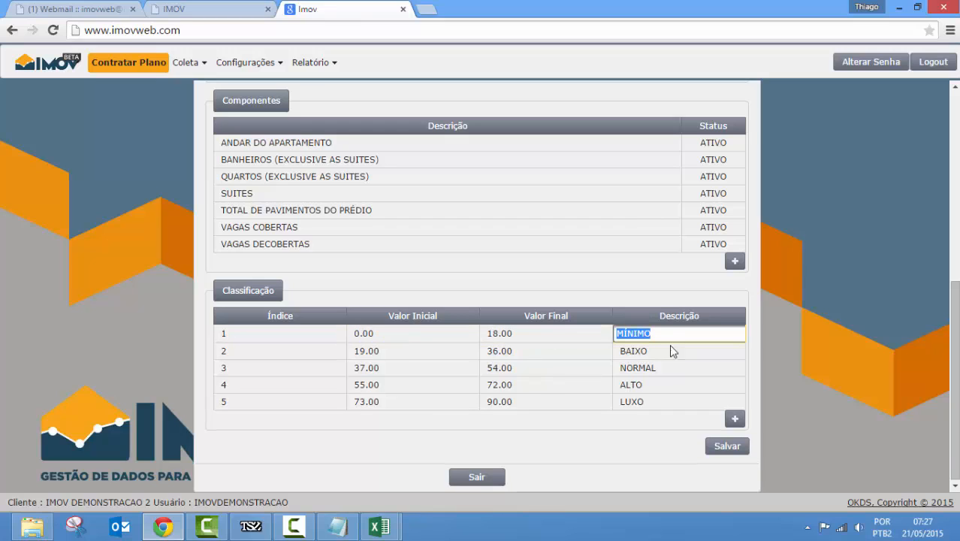
Set the Índice of the MÍNIMO row in the Classificação table to 850.
double_click(237, 335)
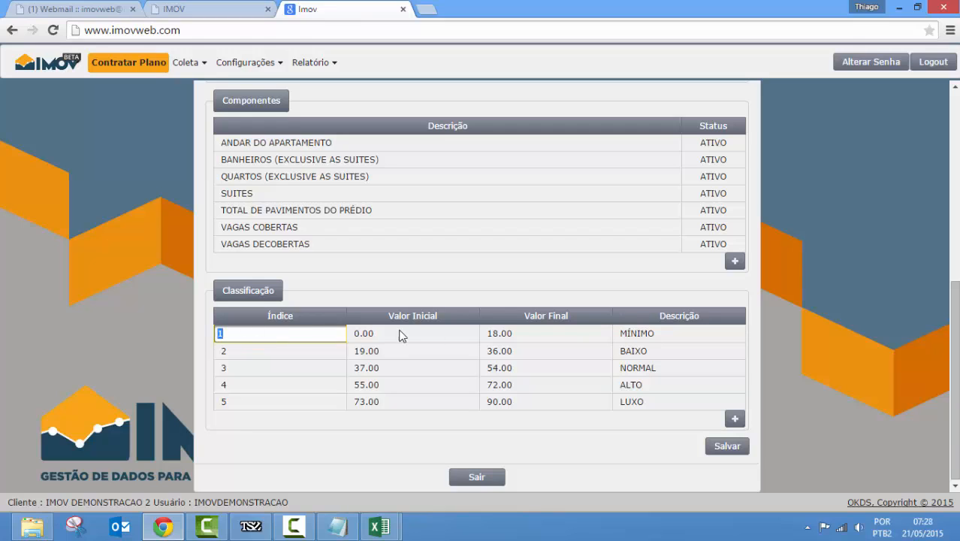
type("850")
key("Return")
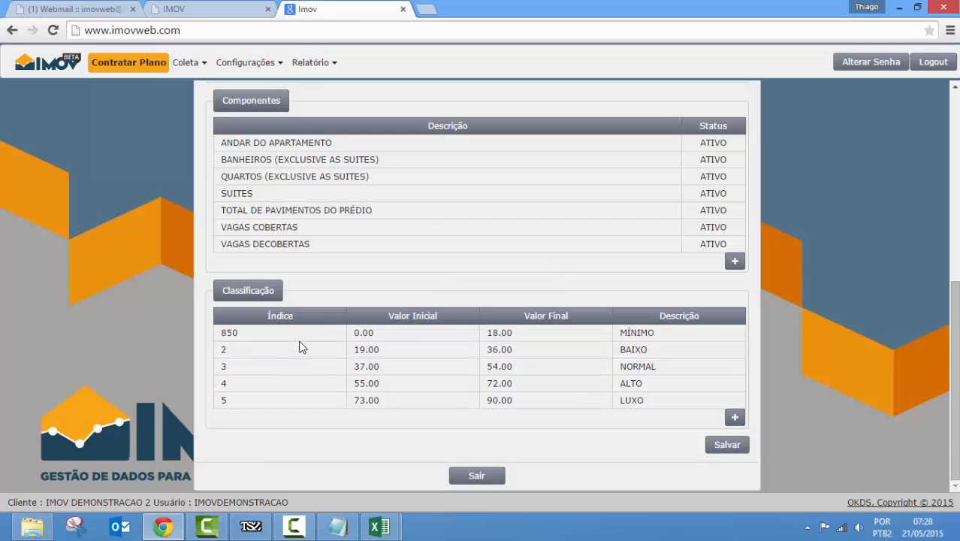
left_click(299, 334)
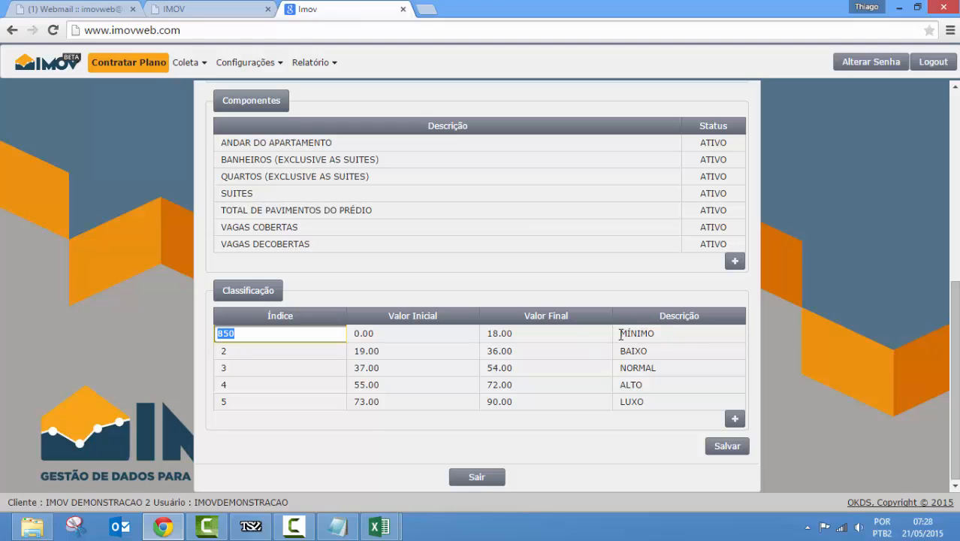
Look at the Apartamento finish list and the available report and configuration options on the Gerenciamento de Acabamento page, and return to the Classificação table.
left_click(211, 9)
left_click(314, 62)
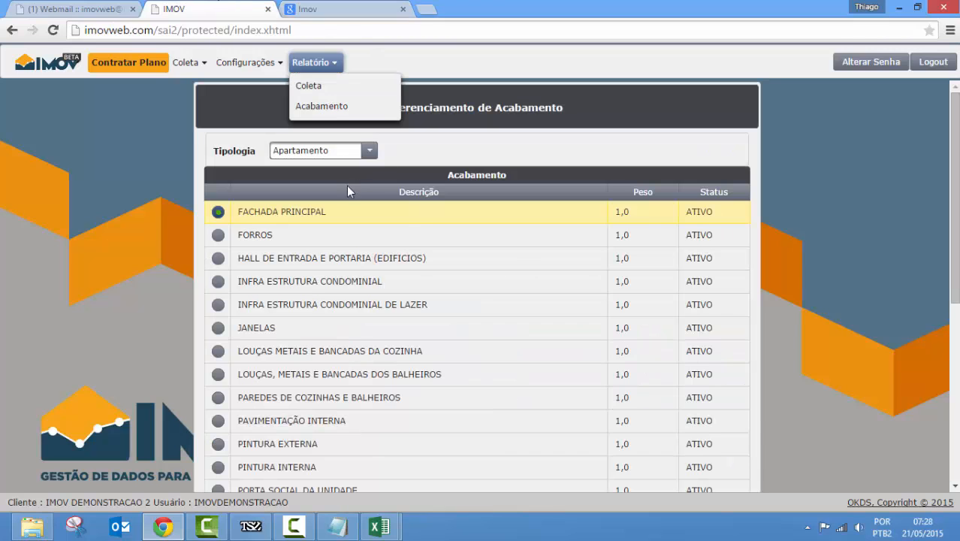
left_click(353, 11)
left_click(214, 9)
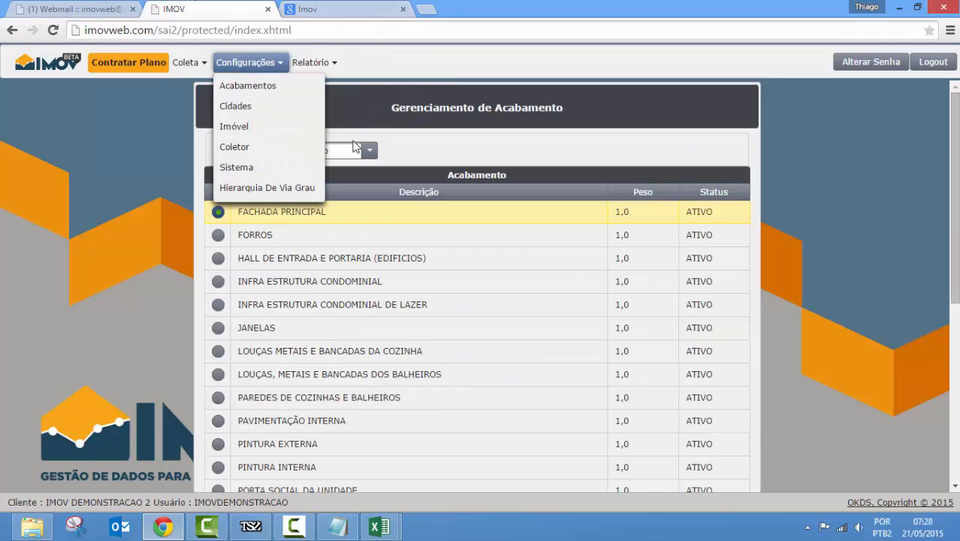
left_click(349, 9)
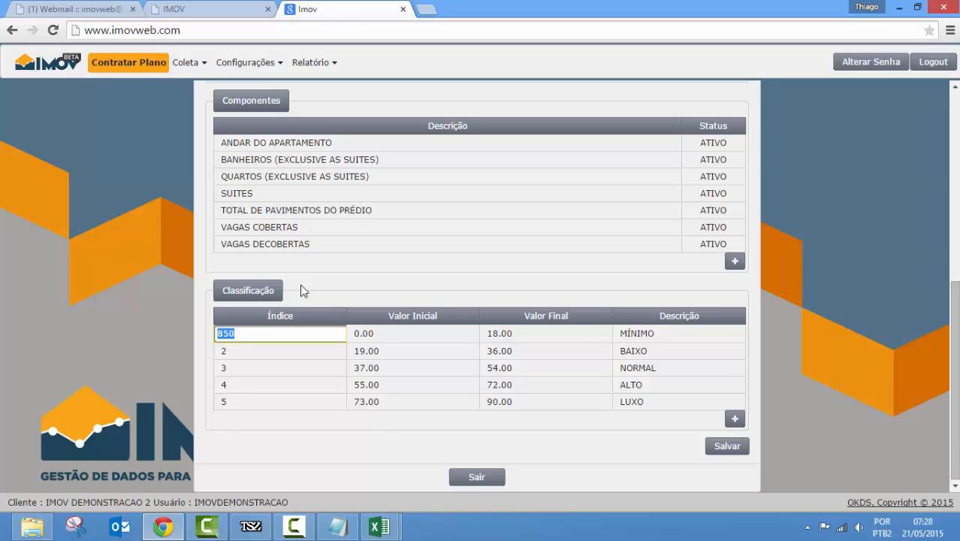
Set the Índice of the MÍNIMO row in the Classificação table to 1.
key("End")
key("BackSpace")
key("BackSpace")
key("BackSpace")
type("1")
key("Return")
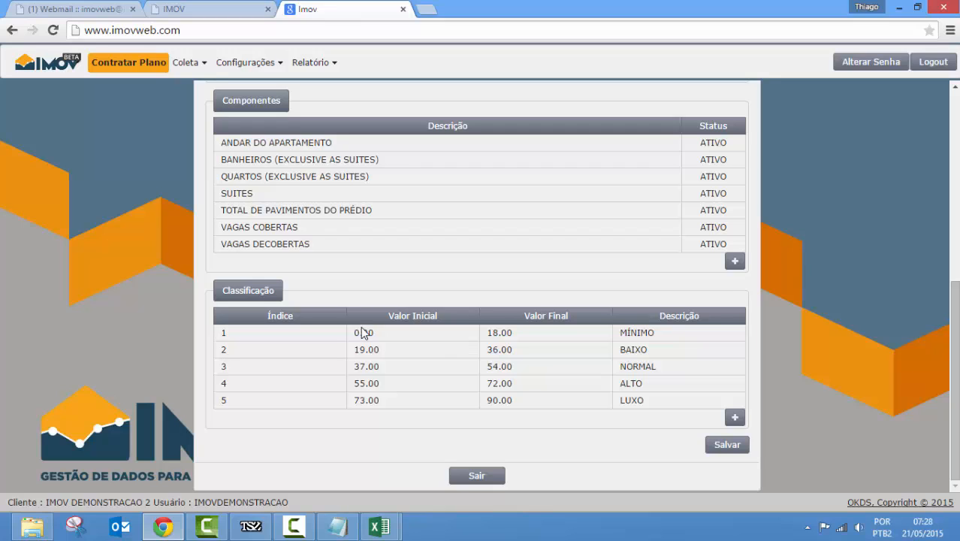
Review the Apartamento typology's Características, Componentes and Classificação tables, and display the available configuration pages.
scroll(533, 282, "up", 5)
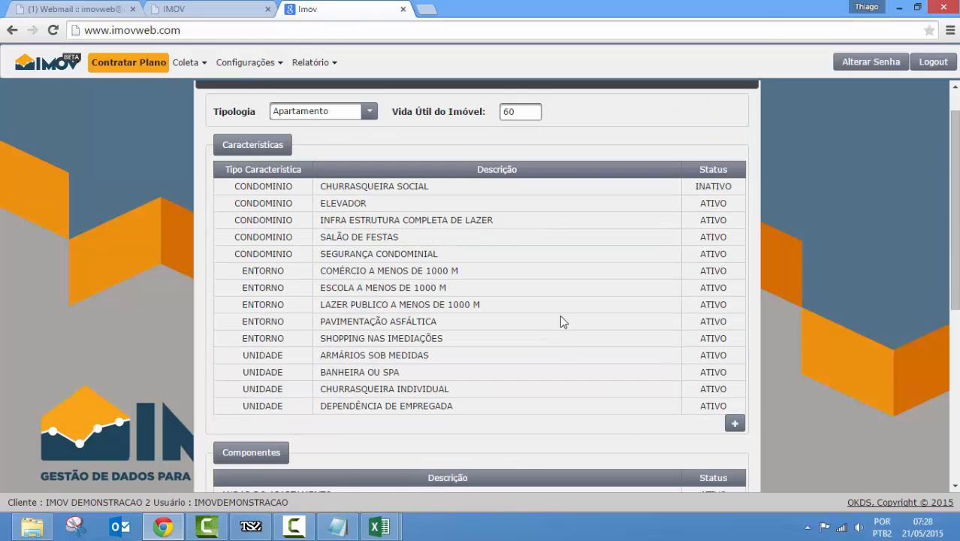
scroll(562, 321, "down", 5)
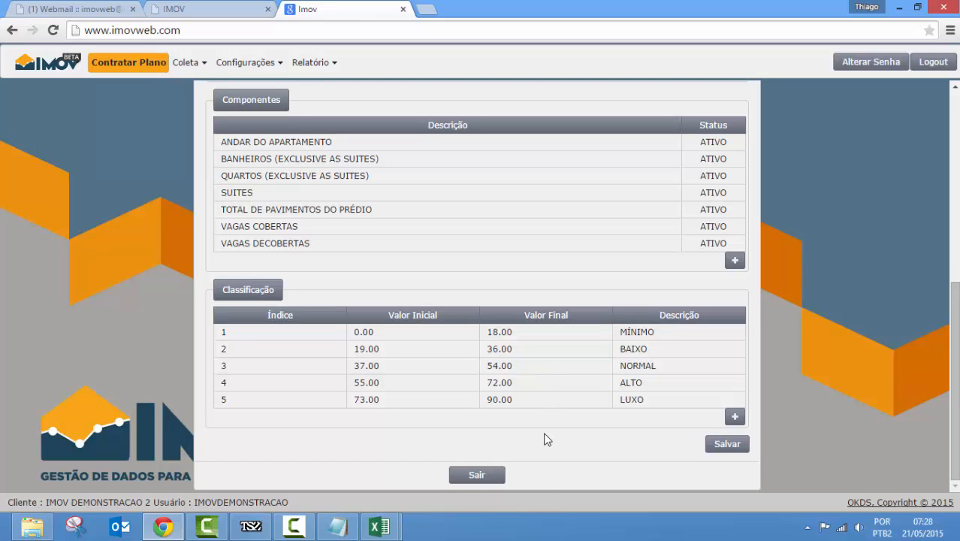
scroll(559, 421, "up", 3)
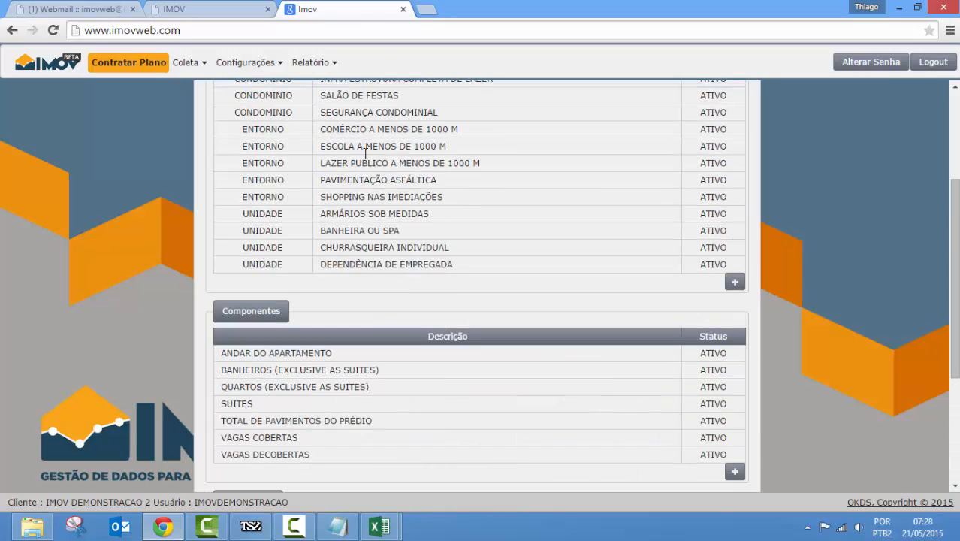
left_click(274, 67)
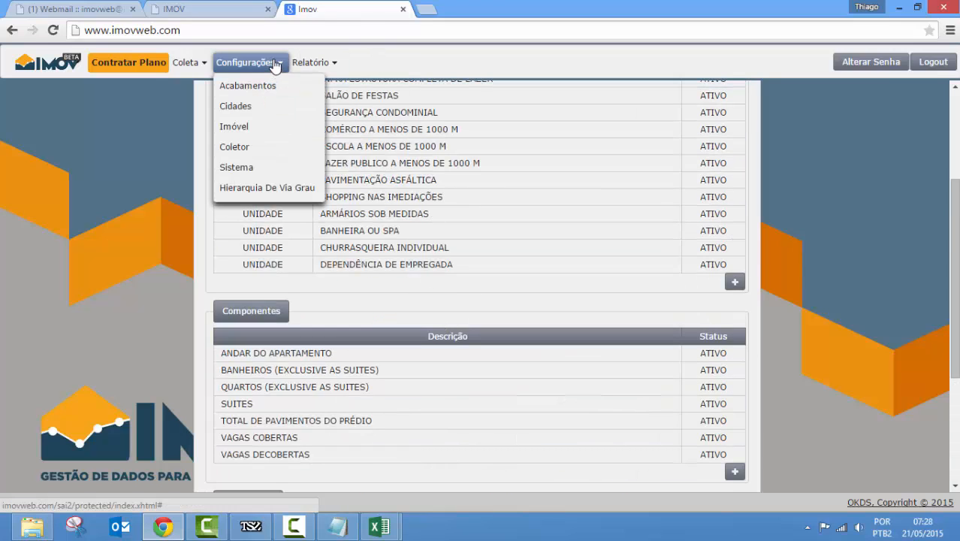